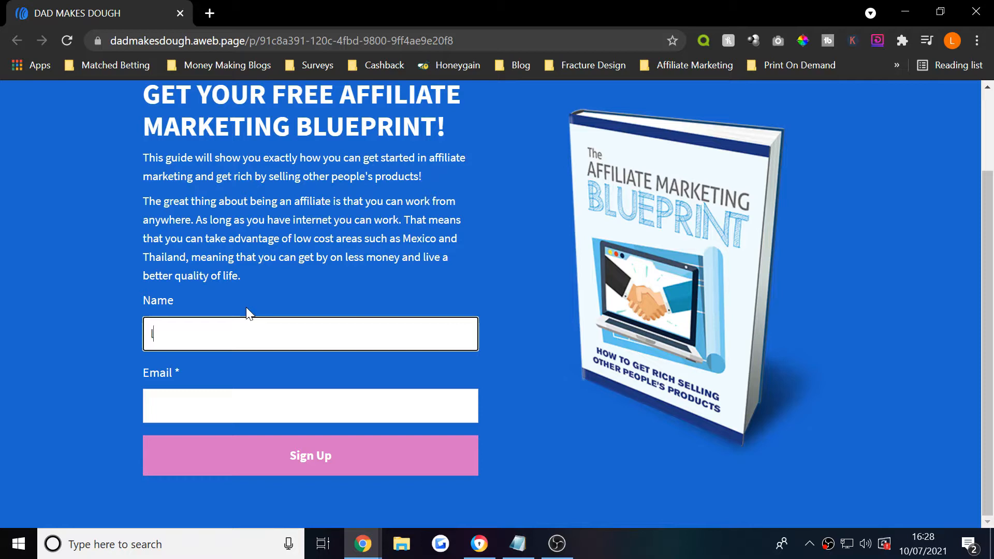
# - Submit a test sign-up on the landing page form with a name and e-mail address
pyautogui.press('BackSpace')
pyautogui.press('BackSpace')
pyautogui.press('BackSpace')
pyautogui.press('BackSpace')
pyautogui.press('BackSpace')
pyautogui.write('LOUIS')
pyautogui.press('Tab')
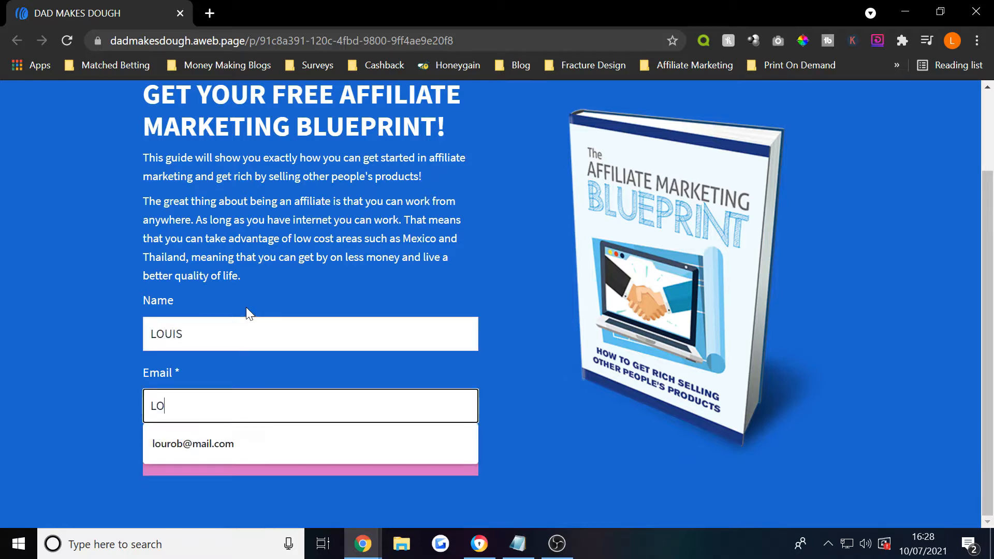
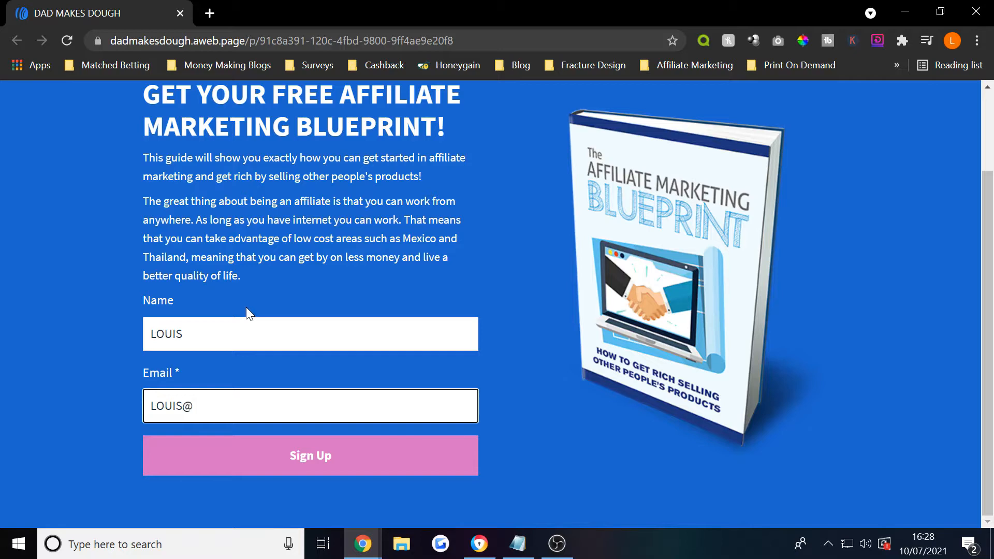
pyautogui.press('Return')
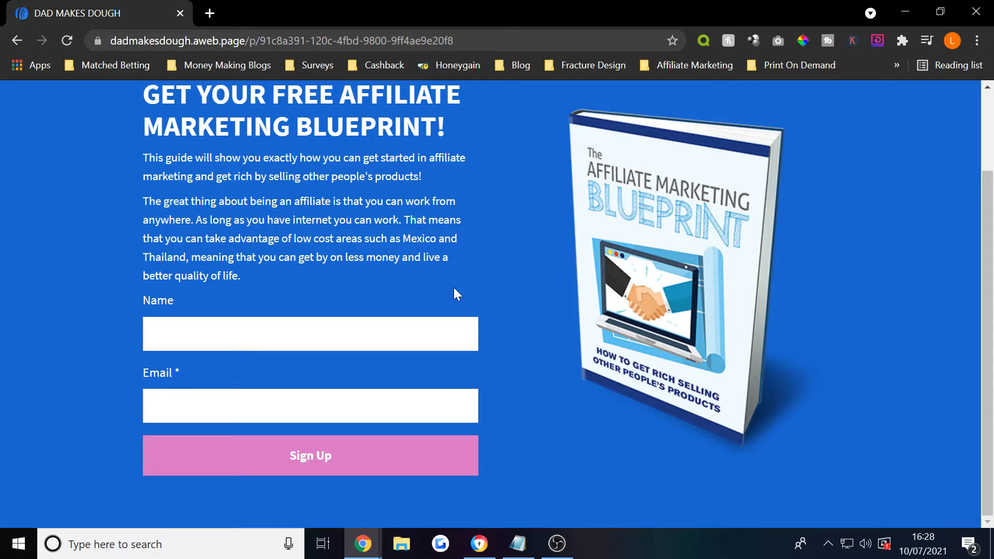
# - Bring the AWeber homepage forward, scroll through its features, and go to Pricing
pyautogui.moveTo(371, 530)
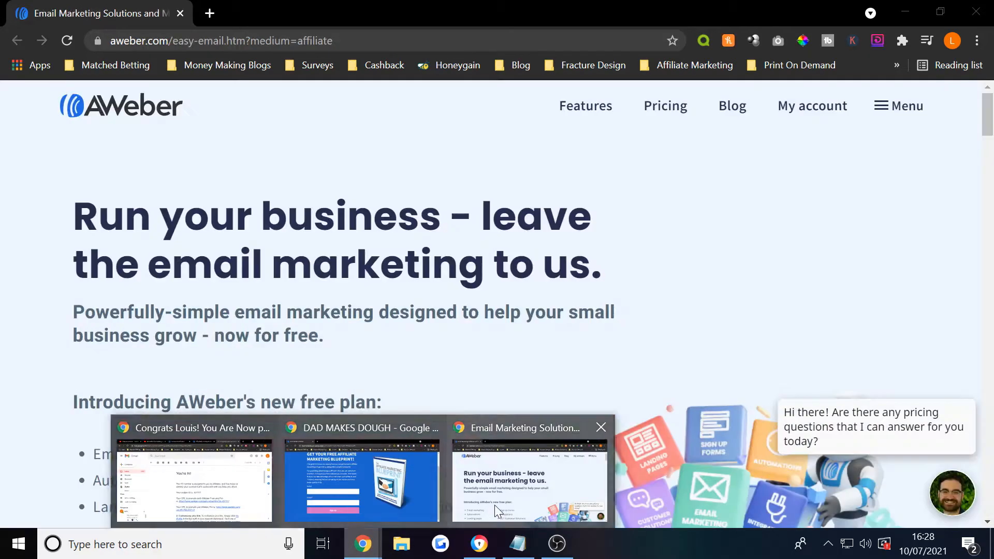
pyautogui.click(495, 505)
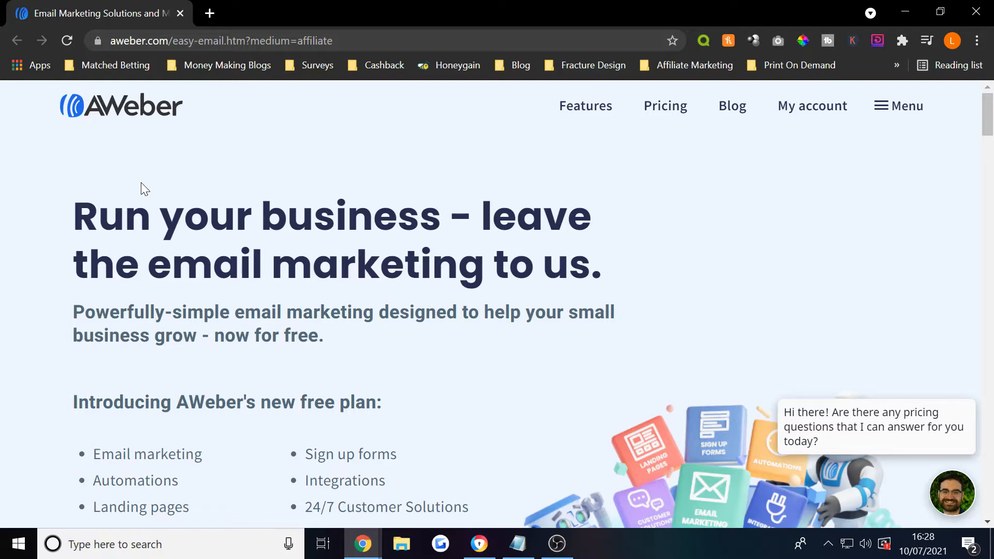
pyautogui.scroll(-6, 171, 240)
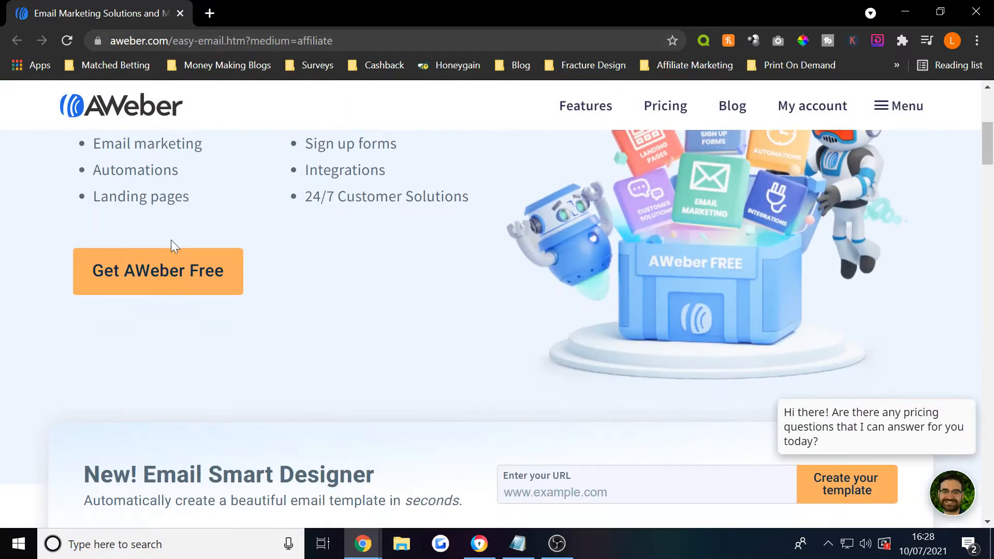
pyautogui.scroll(-1, 169, 282)
pyautogui.scroll(-10, 169, 282)
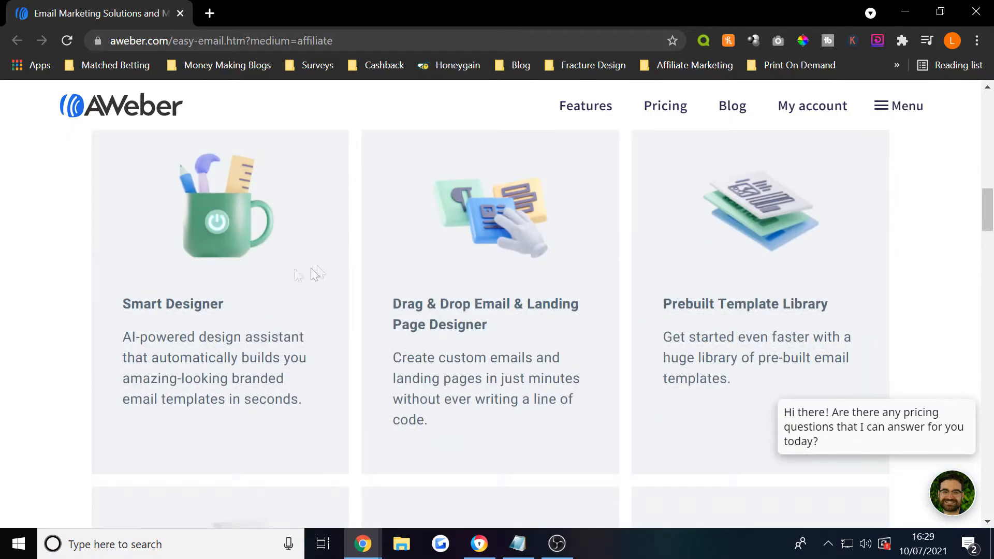
pyautogui.scroll(-7, 540, 300)
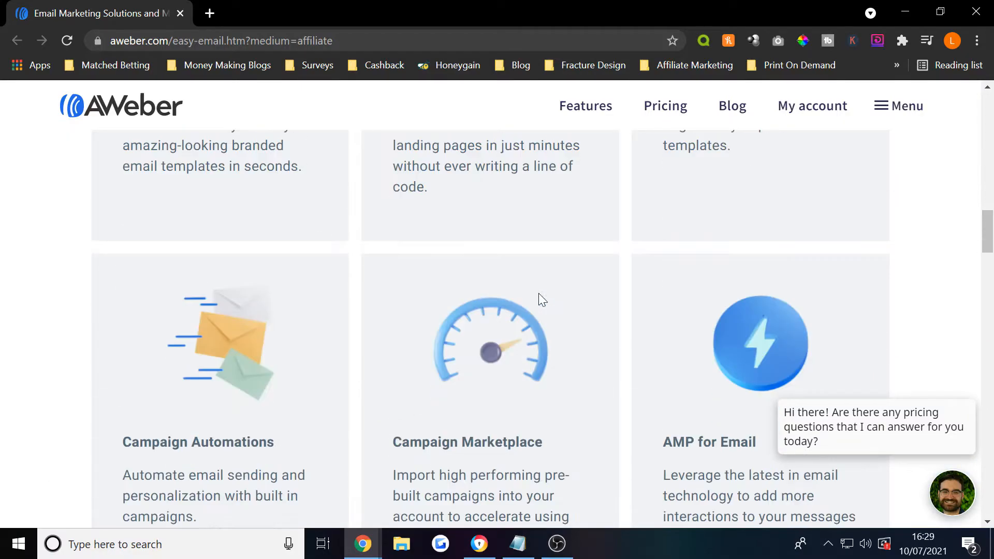
pyautogui.scroll(-11, 388, 288)
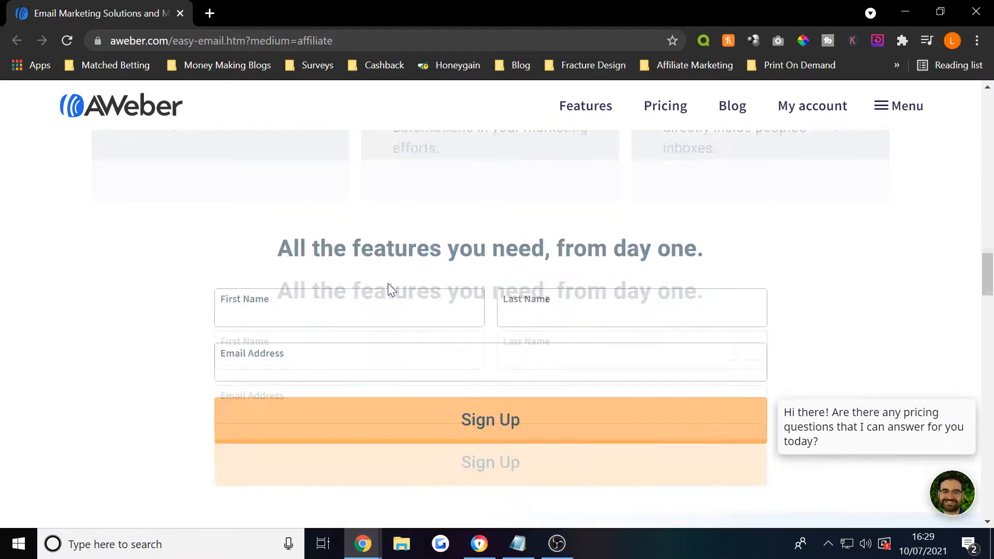
pyautogui.scroll(-16, 352, 393)
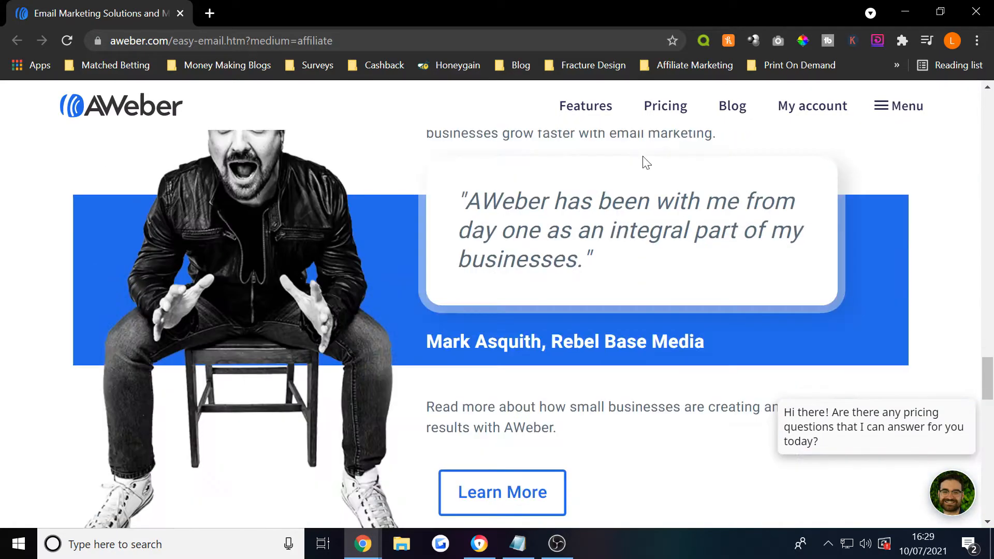
pyautogui.click(668, 98)
# - Scroll to the Pro and Free plan usage limits and highlight them
pyautogui.scroll(-3, 484, 341)
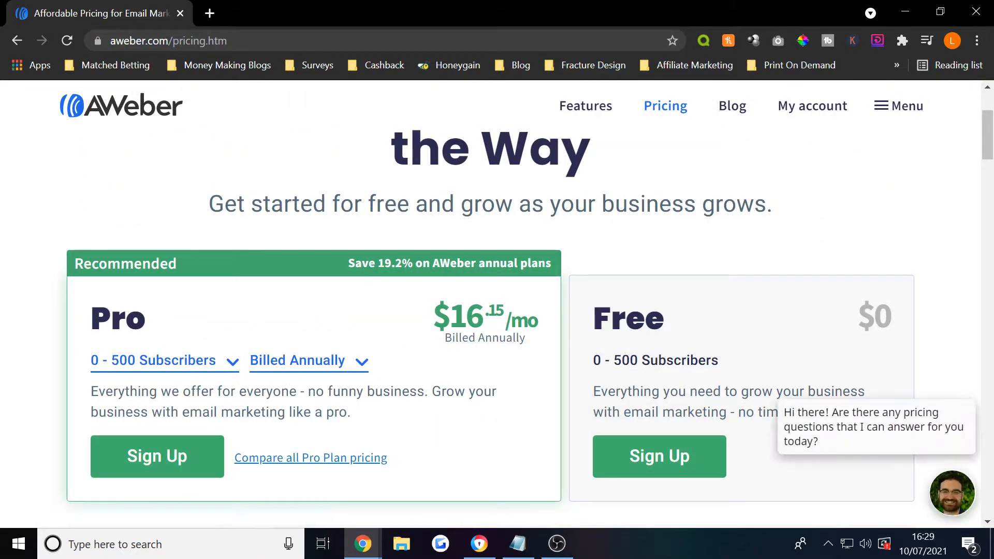
pyautogui.scroll(-6, 402, 455)
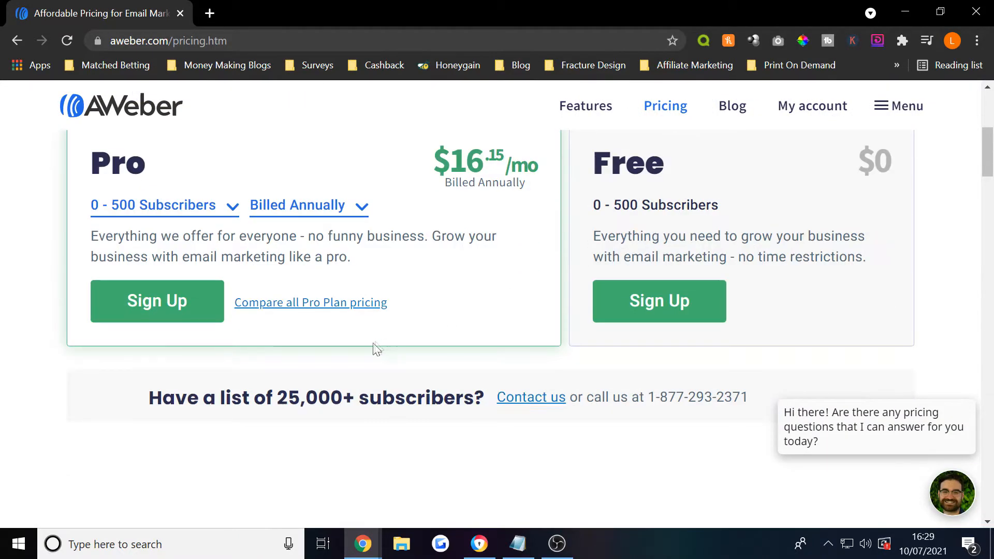
pyautogui.scroll(-3, 551, 299)
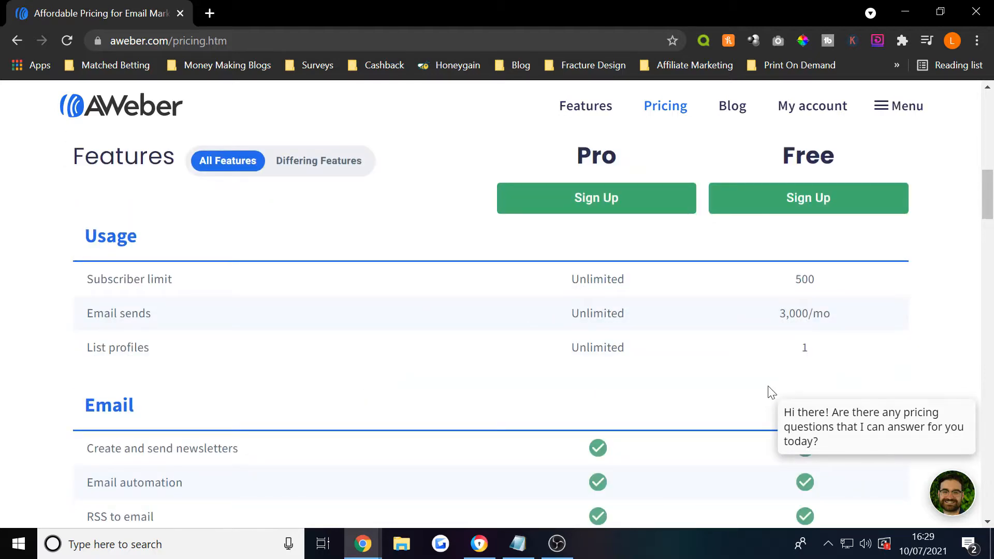
pyautogui.moveTo(795, 282); pyautogui.dragTo(781, 317)
pyautogui.click(801, 325)
# - Scroll through the Pro vs Free features table, highlighting one feature row
pyautogui.scroll(-3, 572, 333)
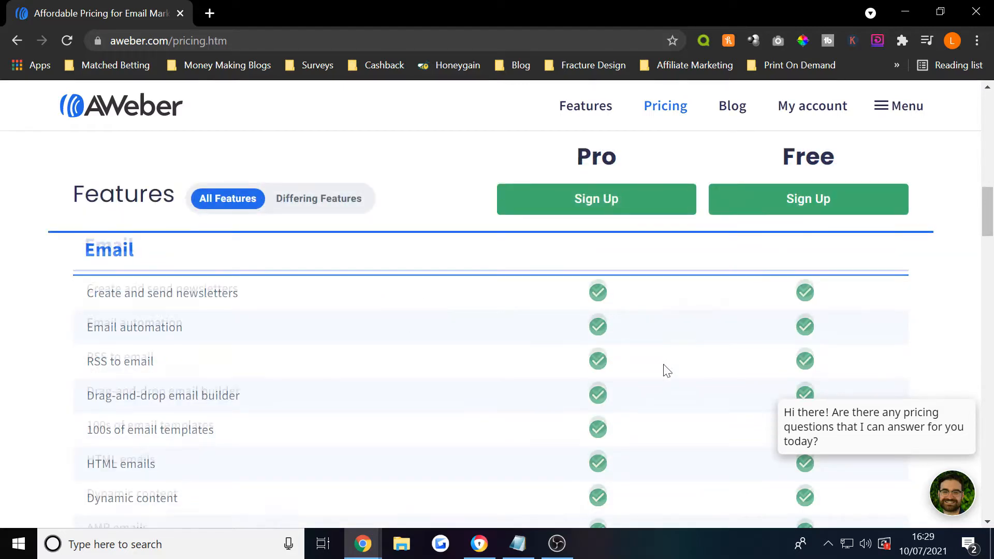
pyautogui.scroll(-8, 662, 378)
pyautogui.scroll(-3, 662, 378)
pyautogui.scroll(2, 362, 324)
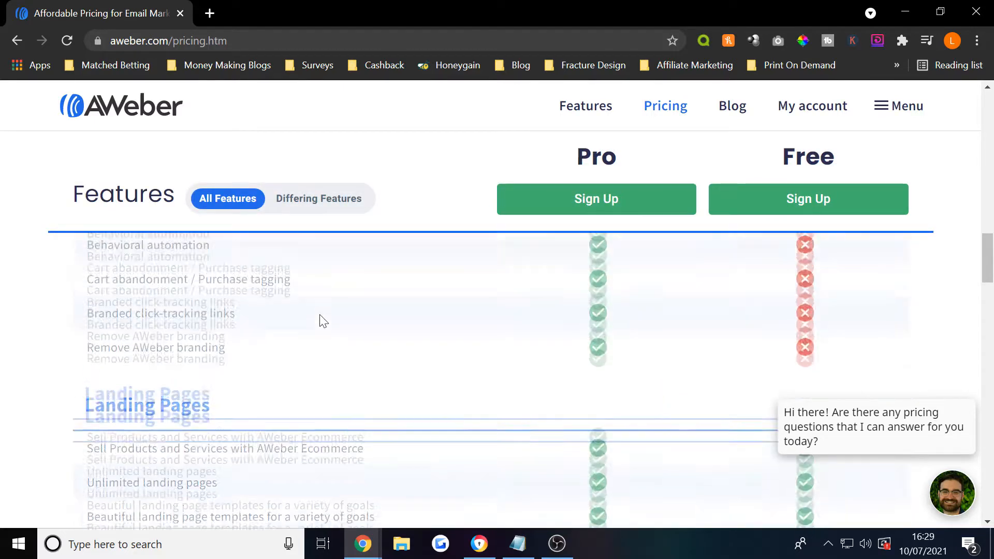
pyautogui.moveTo(110, 384); pyautogui.dragTo(251, 393)
pyautogui.click(252, 393)
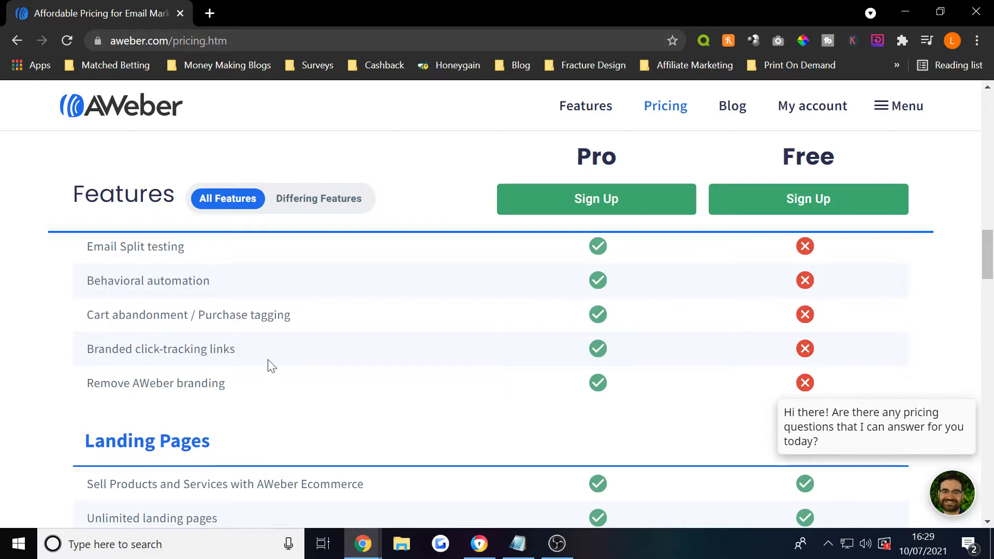
pyautogui.scroll(-10, 281, 365)
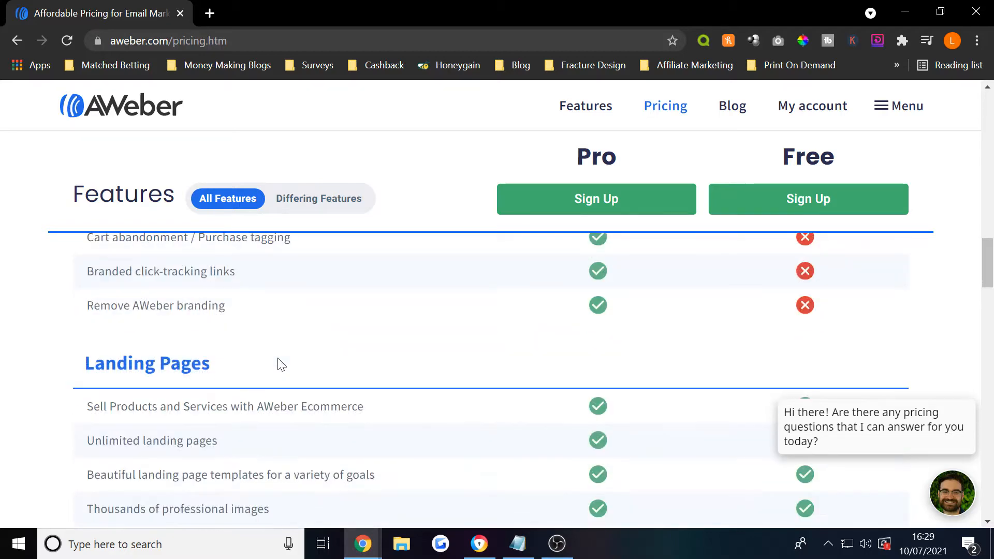
pyautogui.scroll(15, 429, 384)
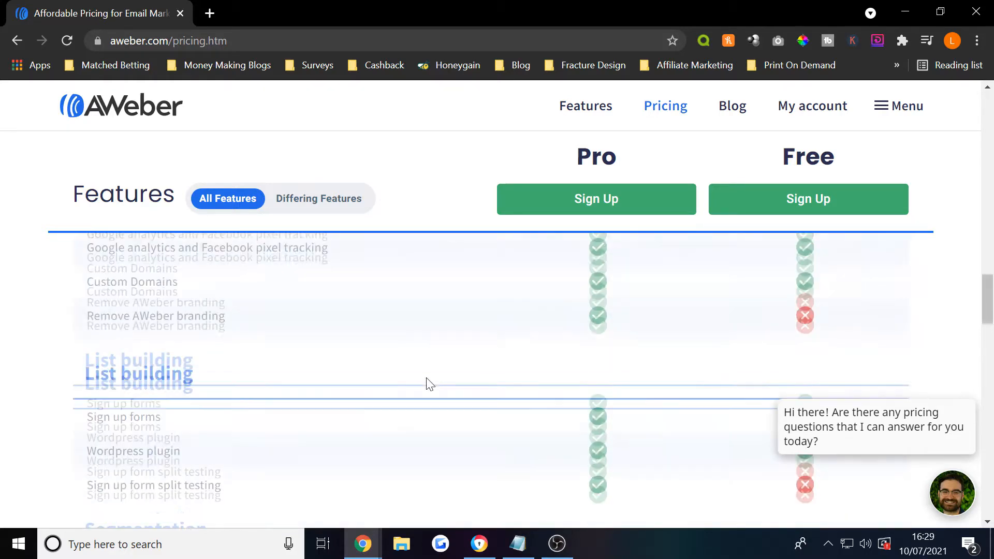
pyautogui.scroll(9, 453, 388)
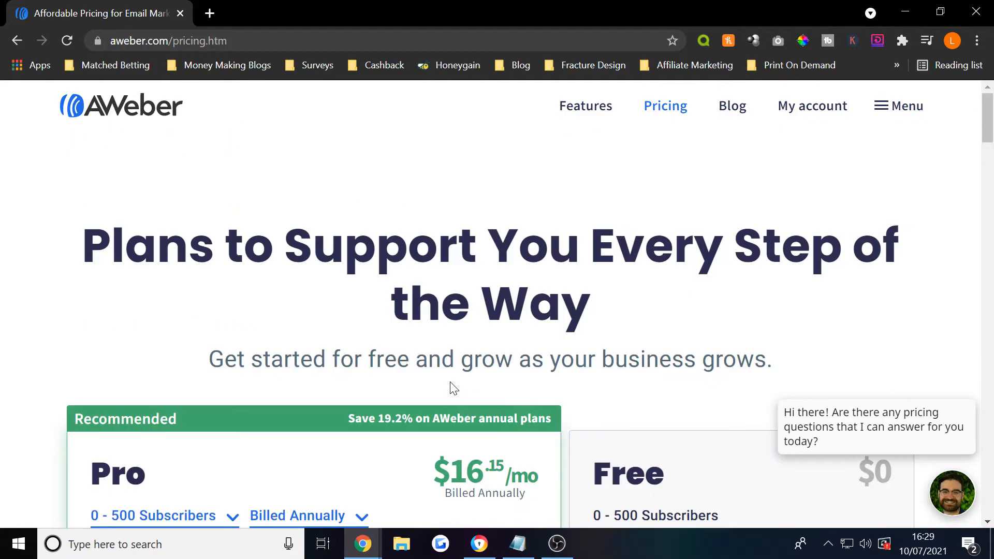
pyautogui.scroll(-6, 451, 389)
# - Start the Free plan sign-up and move through its fields
pyautogui.click(666, 304)
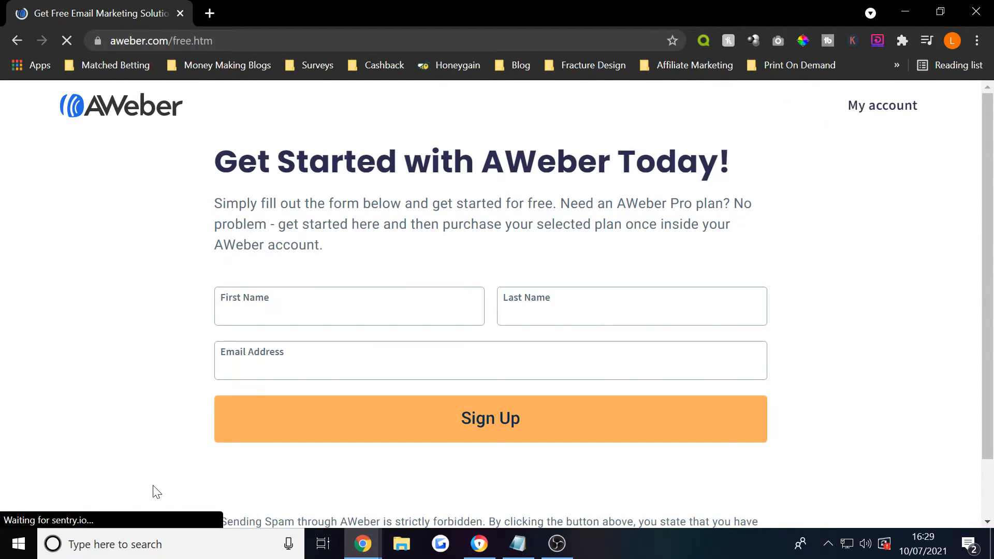
pyautogui.press('Tab')
pyautogui.press('Tab')
pyautogui.press('Tab')
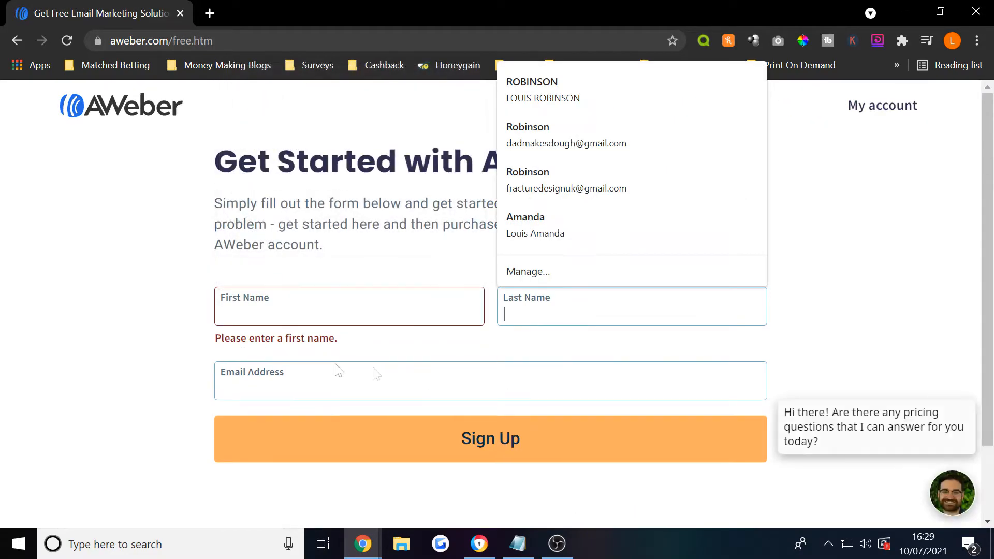
pyautogui.scroll(-2, 280, 401)
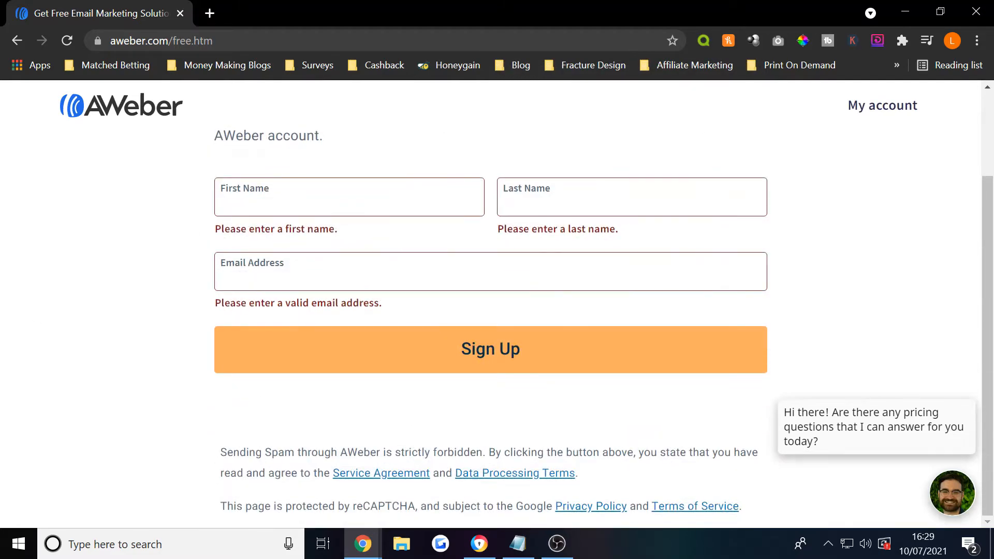
# - Switch to the AWeber account dashboard and open the Landing Pages section
pyautogui.moveTo(373, 557)
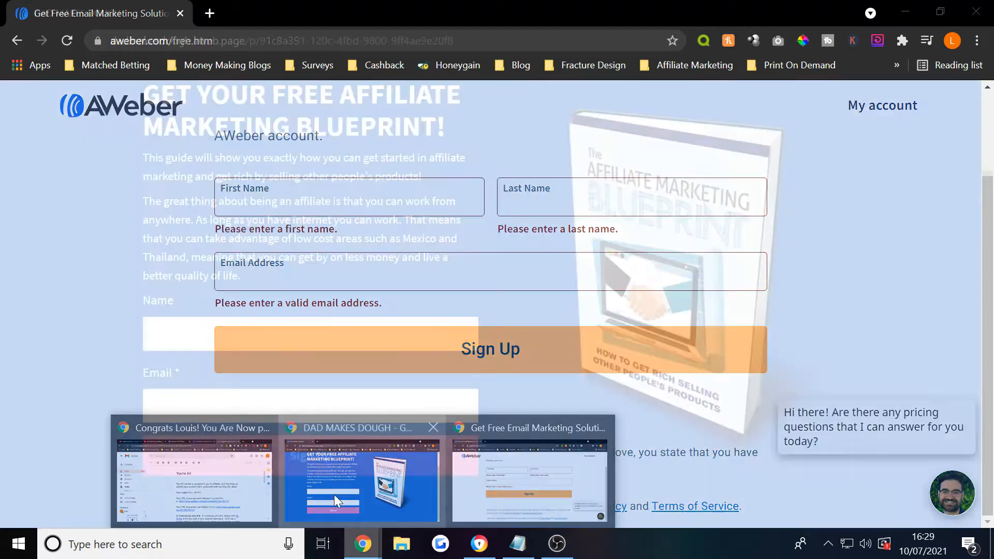
pyautogui.click(334, 495)
pyautogui.click(194, 482)
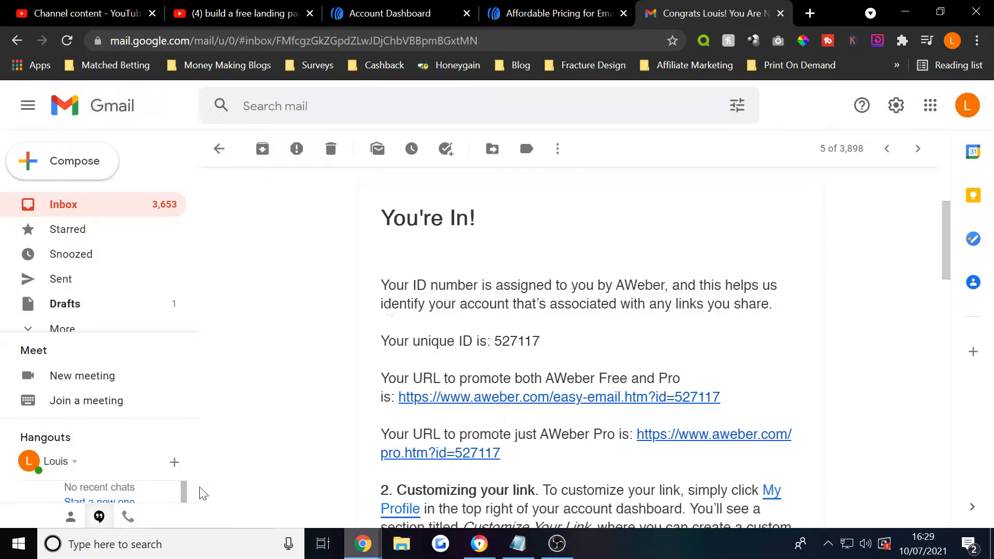
pyautogui.click(389, 13)
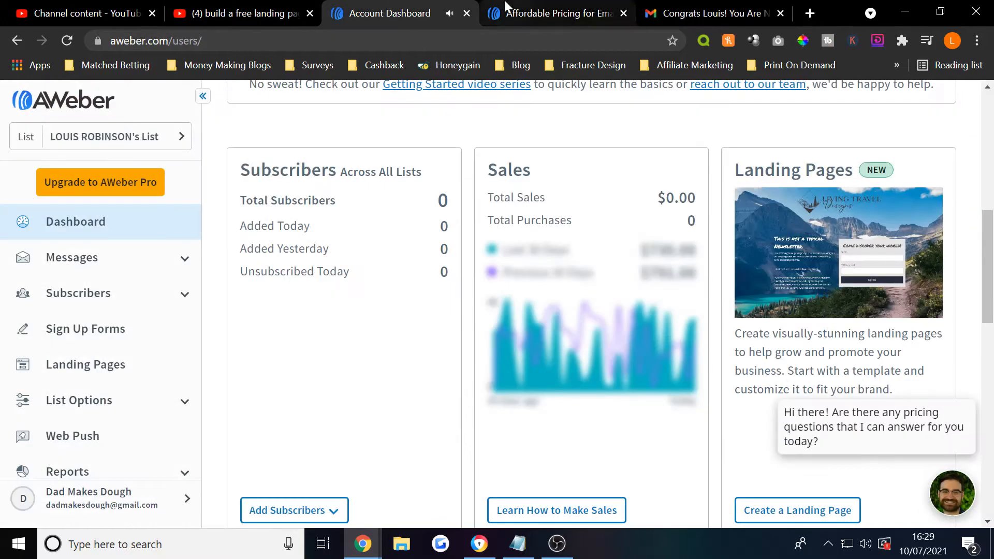
pyautogui.click(86, 379)
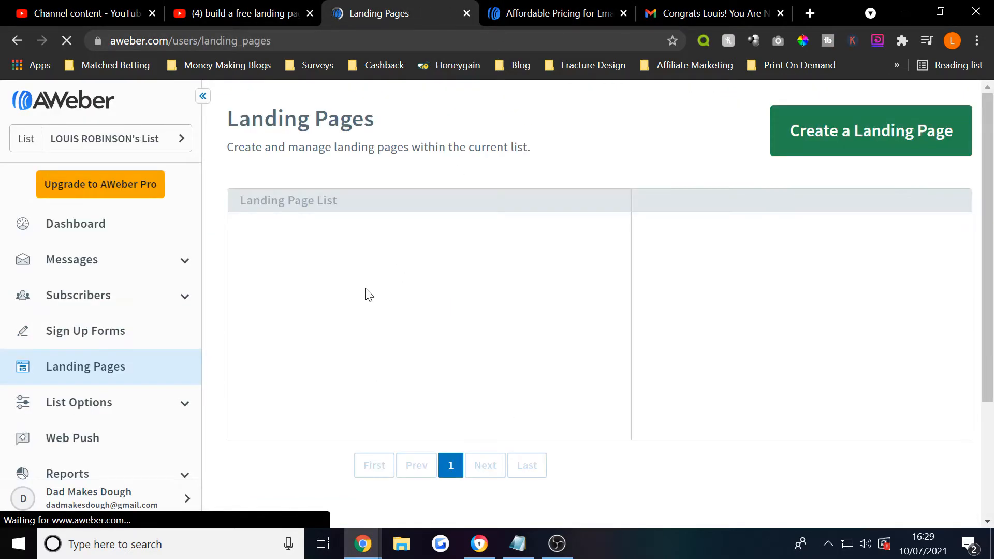
# - Create a new landing page, filter to Opt In templates, and pick Simple Sign Up
pyautogui.click(894, 135)
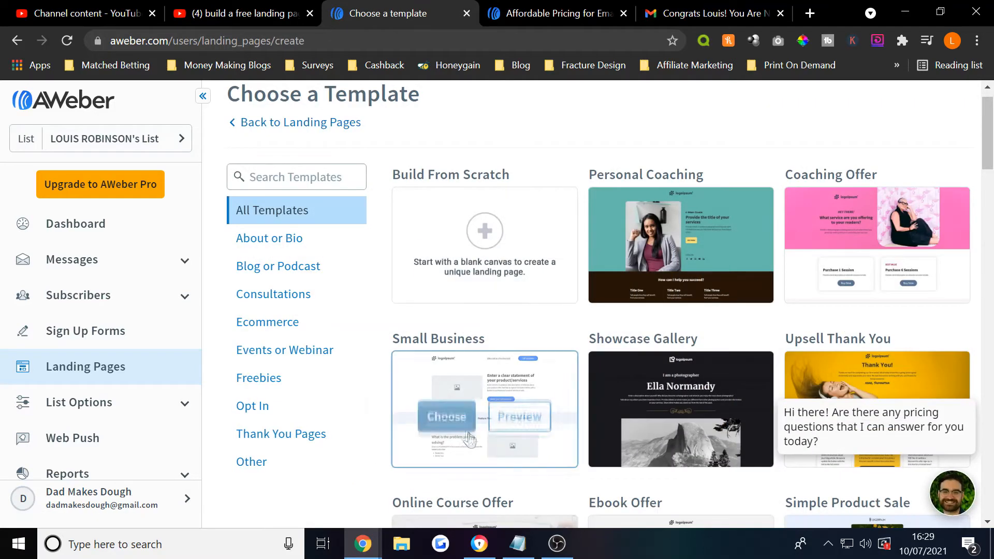
pyautogui.click(272, 410)
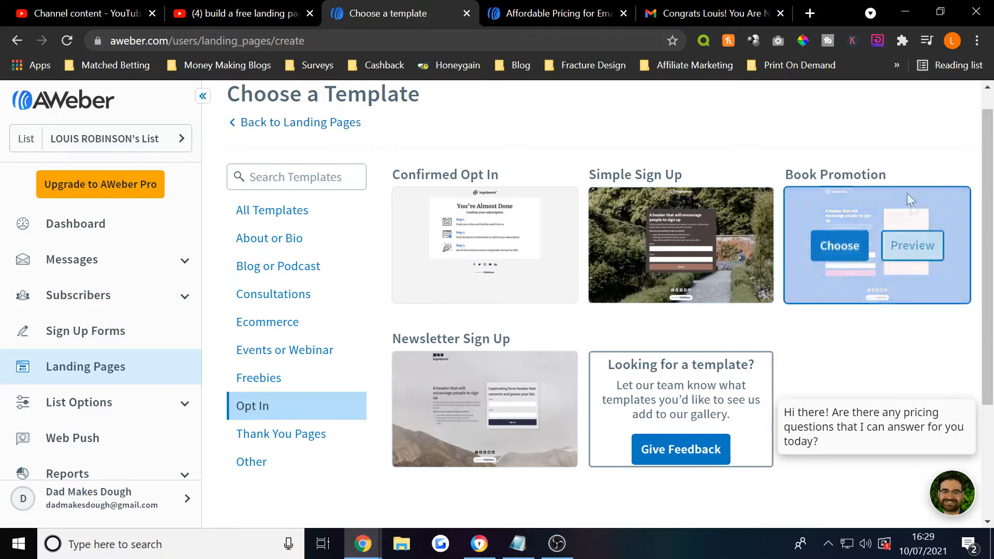
pyautogui.moveTo(643, 246)
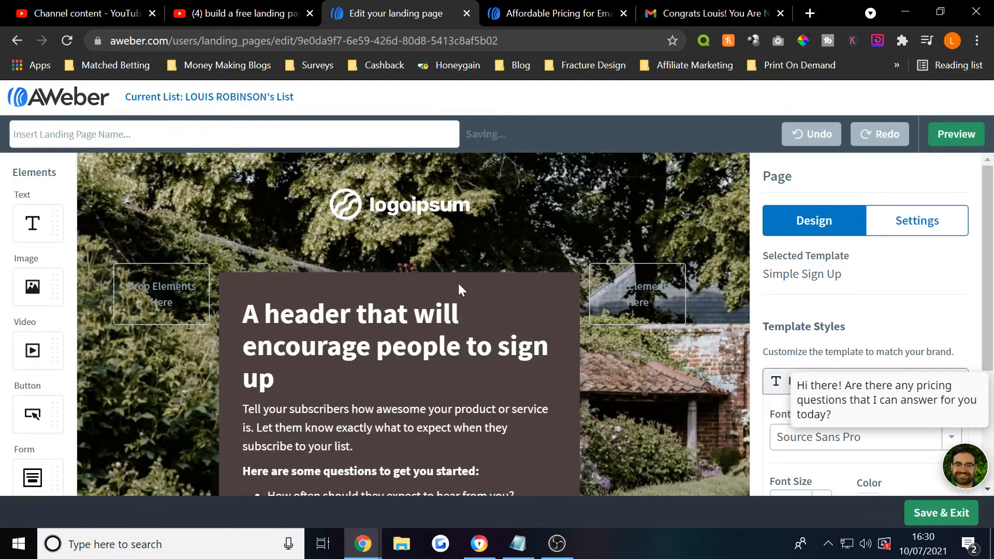
# - Replace the template heading with 'YouTube Landing Page', correcting the typos
pyautogui.scroll(-4, 458, 284)
pyautogui.scroll(3, 424, 284)
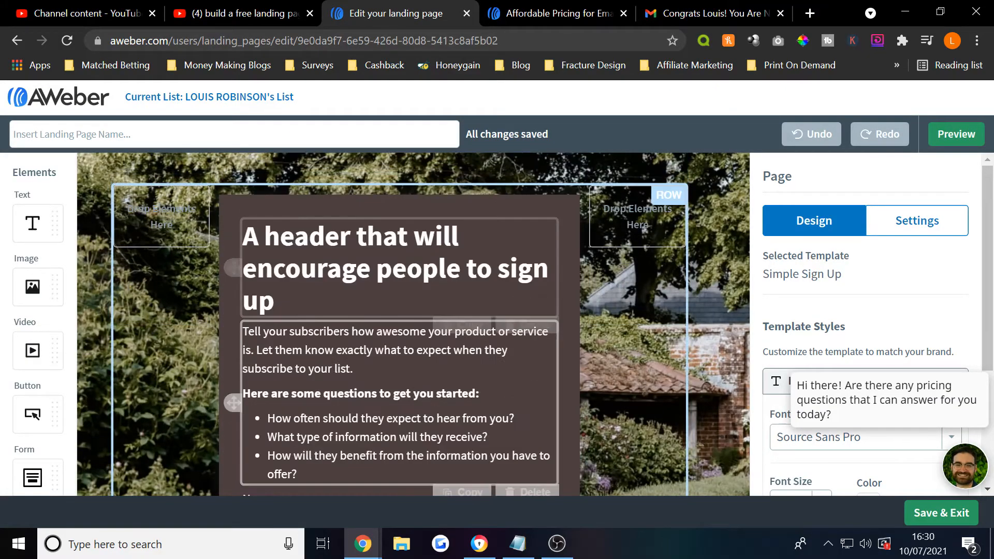
pyautogui.click(328, 274)
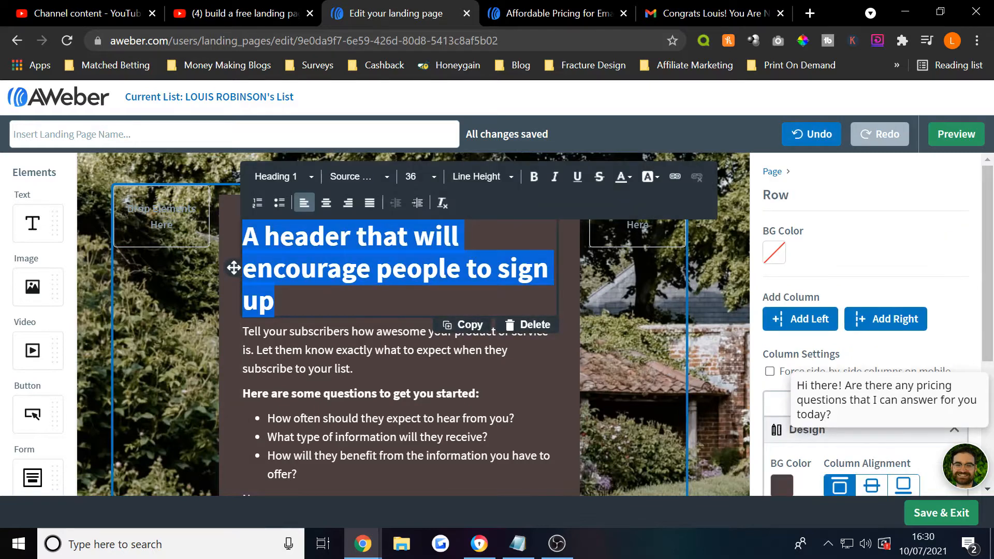
pyautogui.write('landi')
pyautogui.press('BackSpace')
pyautogui.press('BackSpace')
pyautogui.press('BackSpace')
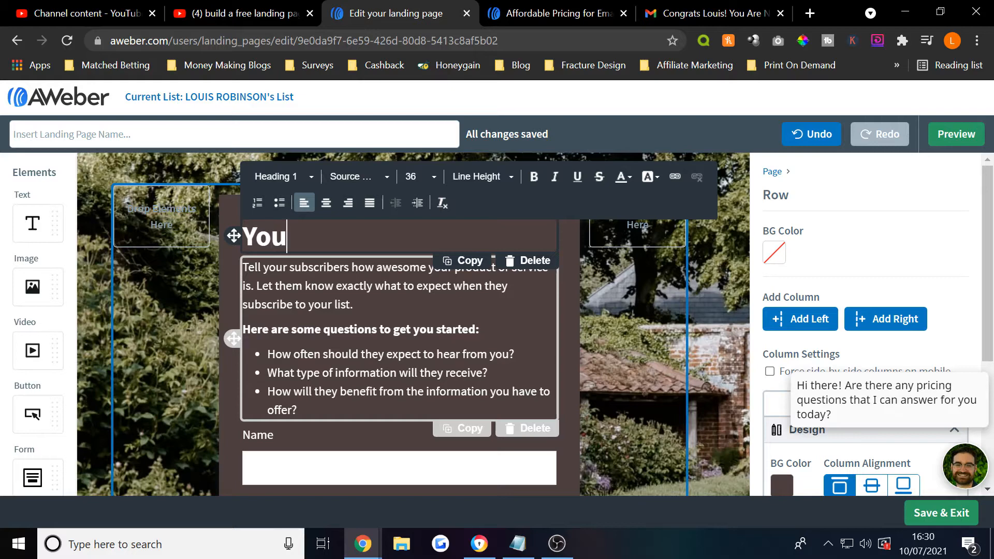
pyautogui.write('YouTuvbe')
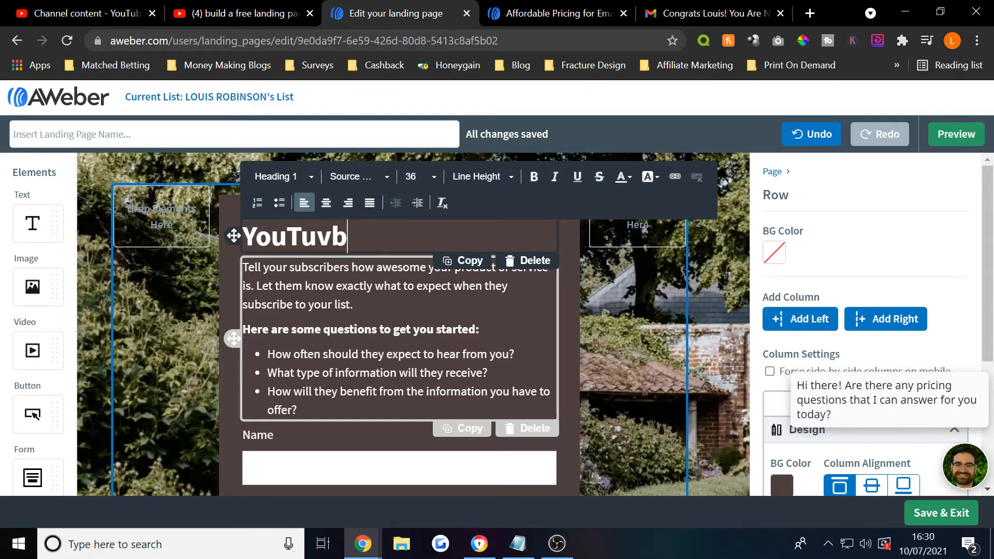
pyautogui.press('BackSpace')
pyautogui.press('BackSpace')
pyautogui.write('be Landing Pah')
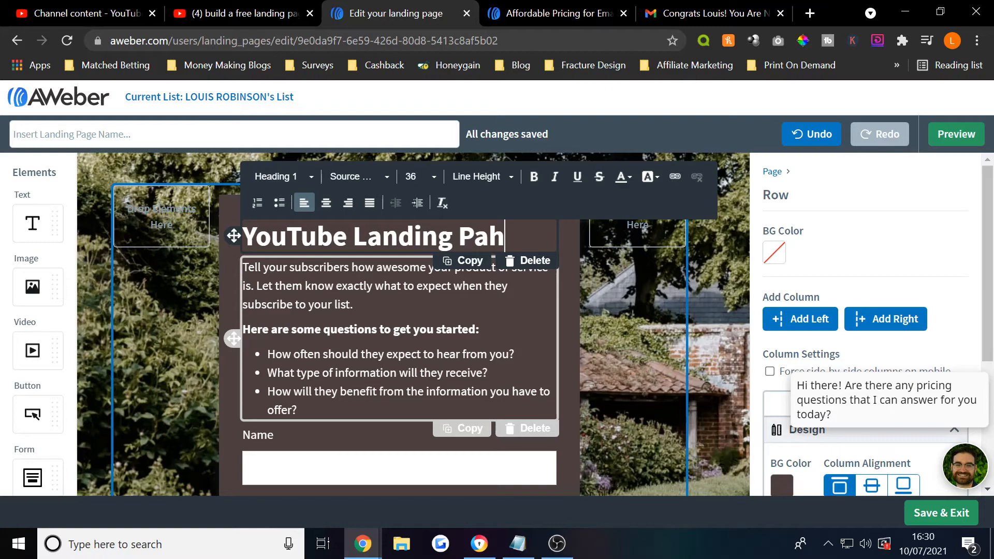
pyautogui.press('BackSpace')
pyautogui.write('ge')
# - Select the sign-up form below the heading
pyautogui.scroll(-2, 234, 337)
pyautogui.click(233, 440)
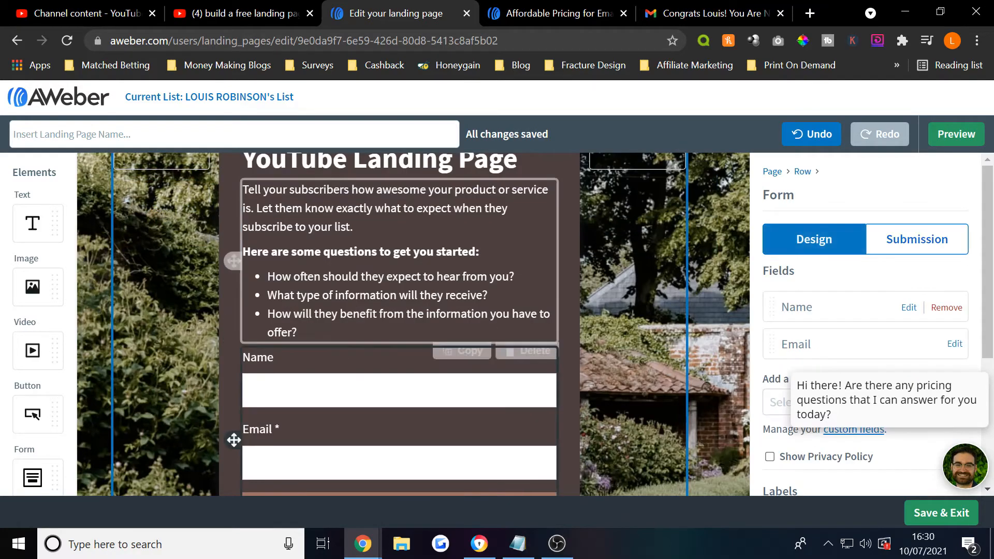
pyautogui.scroll(3, 233, 440)
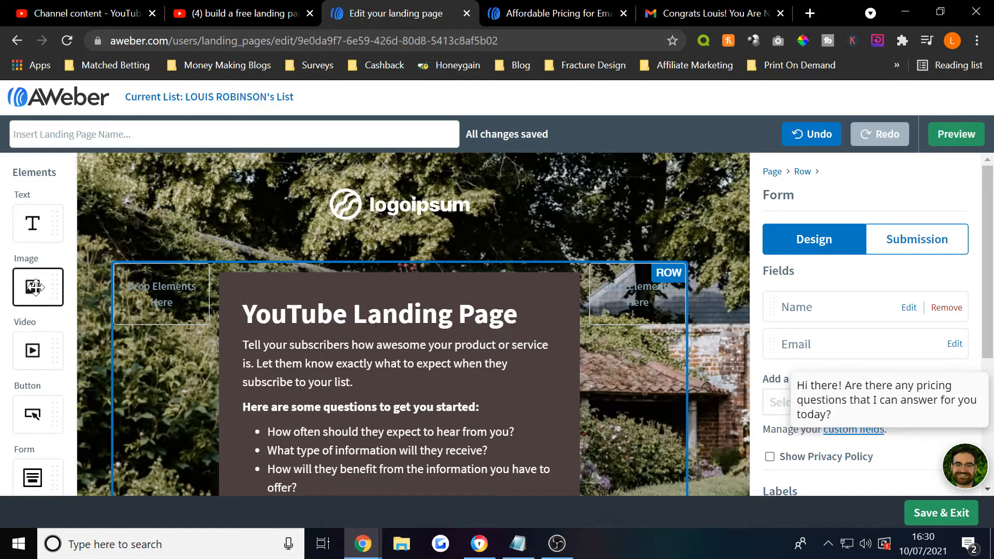
# - Add a podcast studio stock photo under the logo, delete it, then delete the logo
pyautogui.moveTo(35, 287); pyautogui.dragTo(417, 214)
pyautogui.click(817, 279)
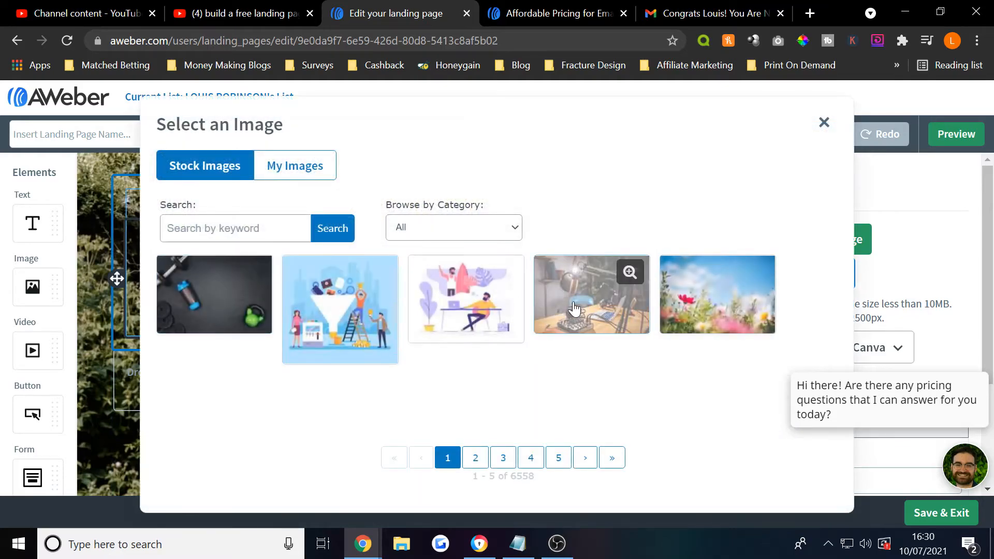
pyautogui.click(573, 309)
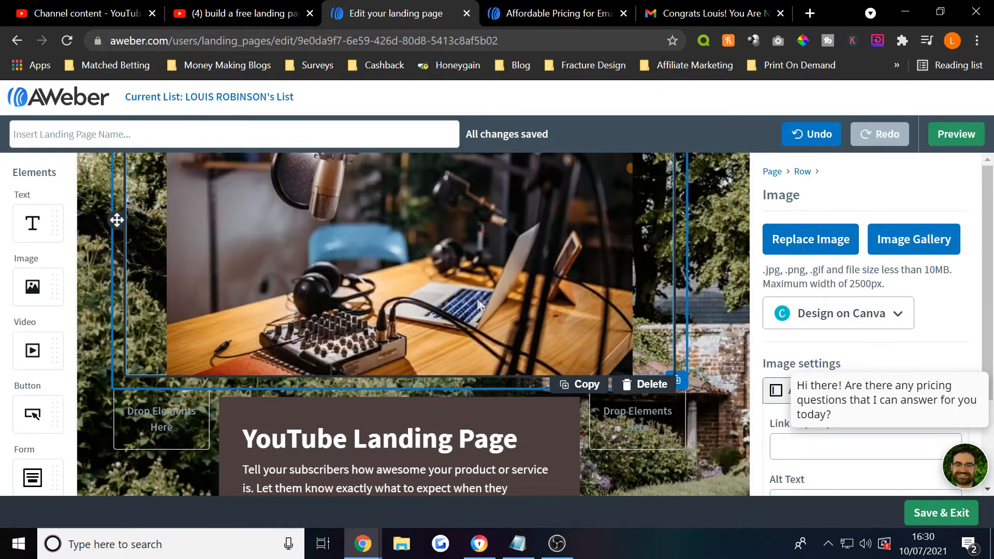
pyautogui.click(647, 384)
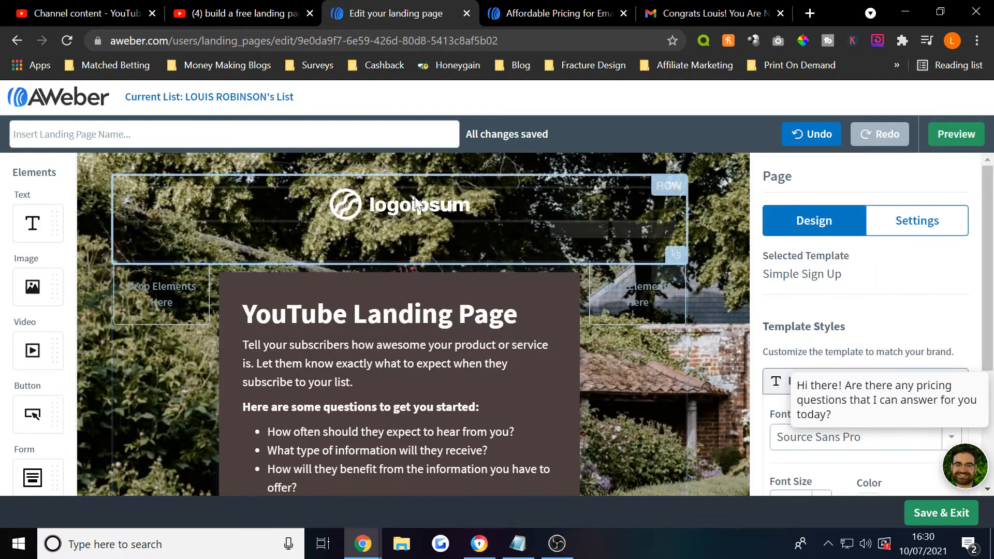
pyautogui.click(415, 203)
pyautogui.click(642, 229)
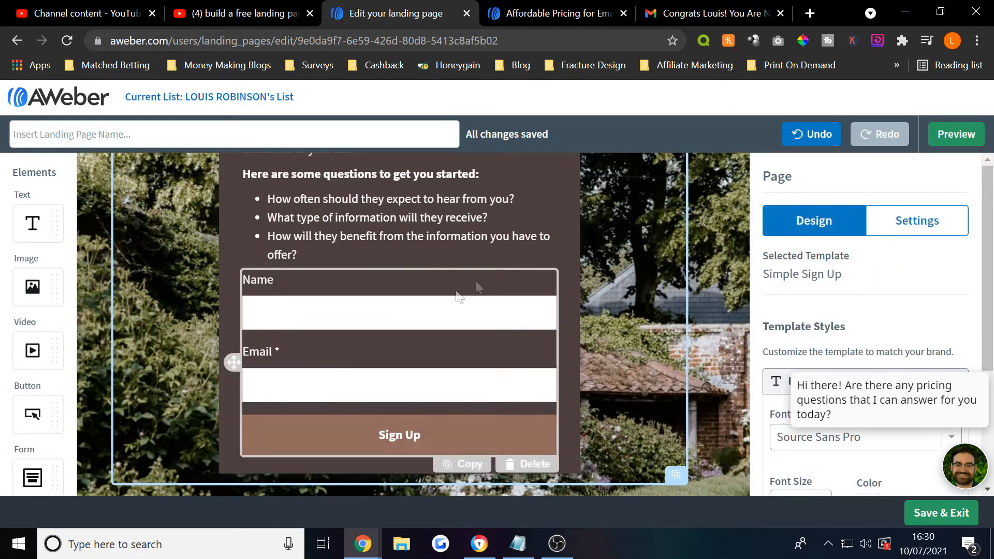
# - Close the support chat pop-up, check the Sign Up button, and preview the page
pyautogui.click(980, 361)
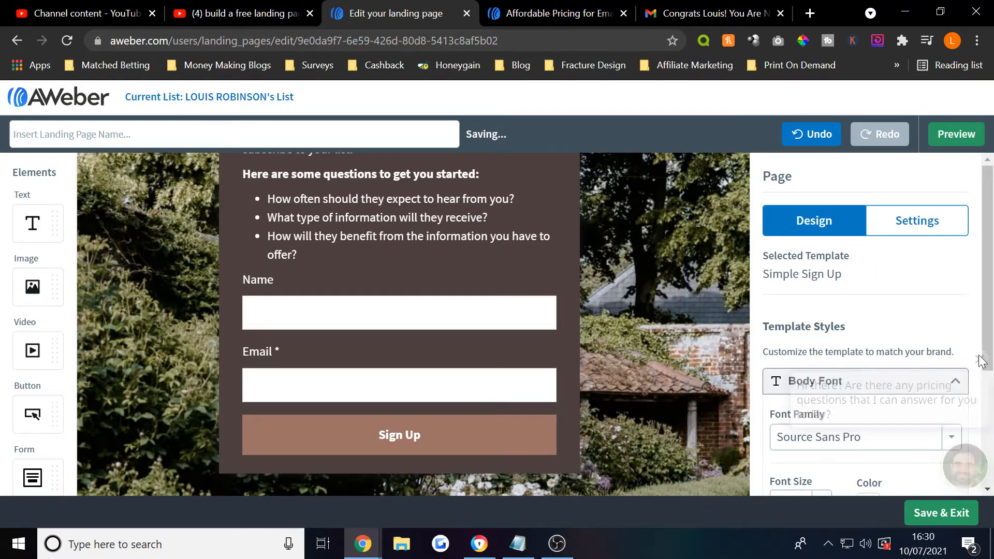
pyautogui.scroll(-3, 980, 361)
pyautogui.scroll(-2, 399, 310)
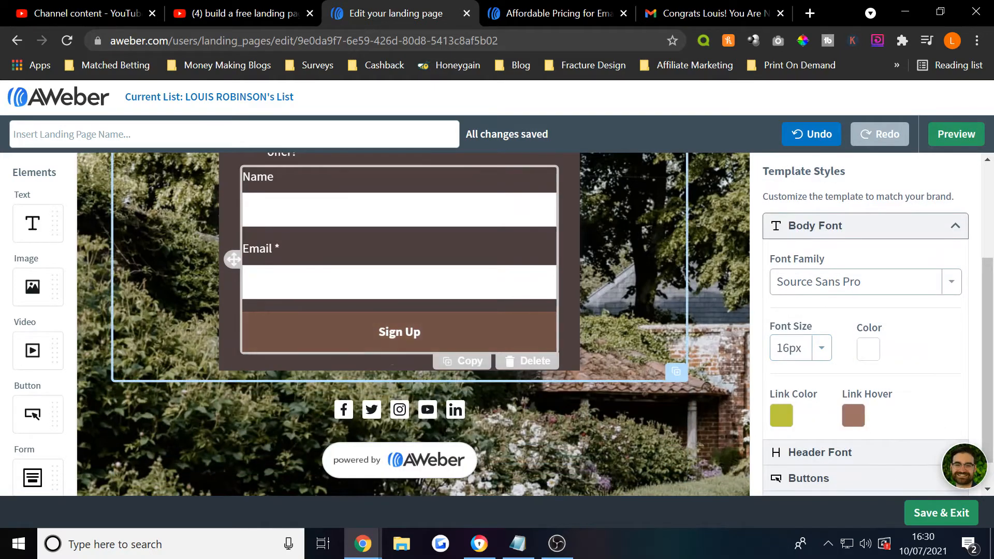
pyautogui.click(399, 332)
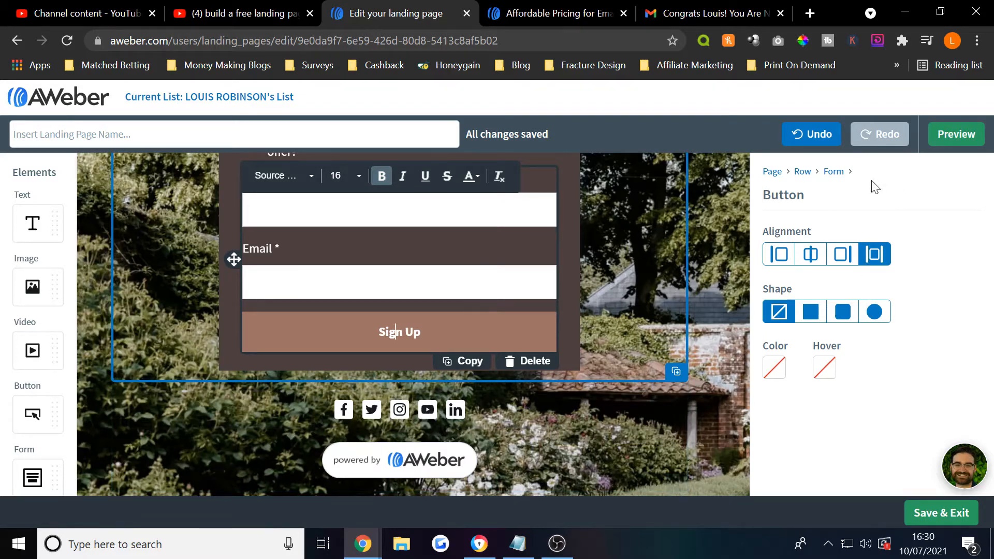
pyautogui.click(984, 149)
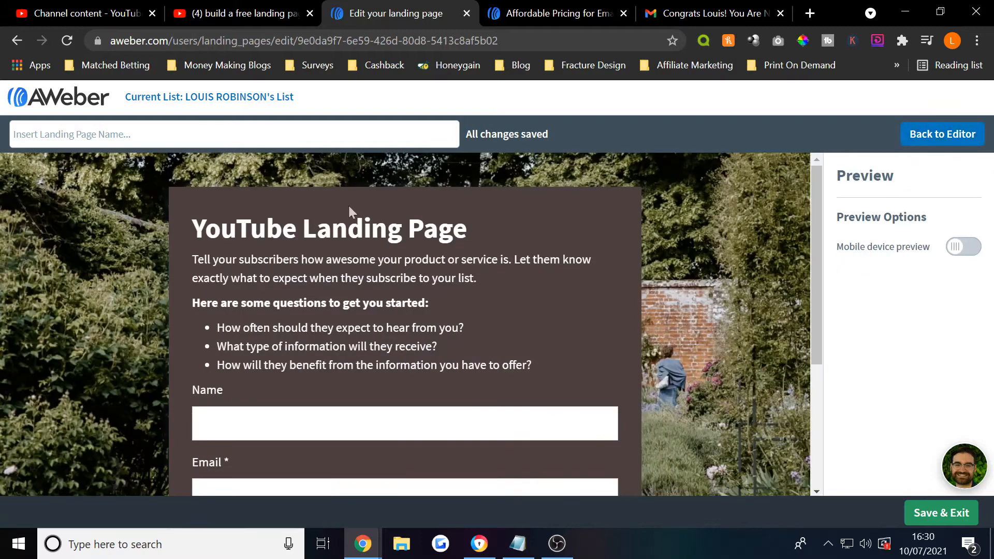
# - Test the Name, Email and Sign Up controls in preview, then return to the Landing Pages list
pyautogui.scroll(-3, 344, 444)
pyautogui.click(294, 272)
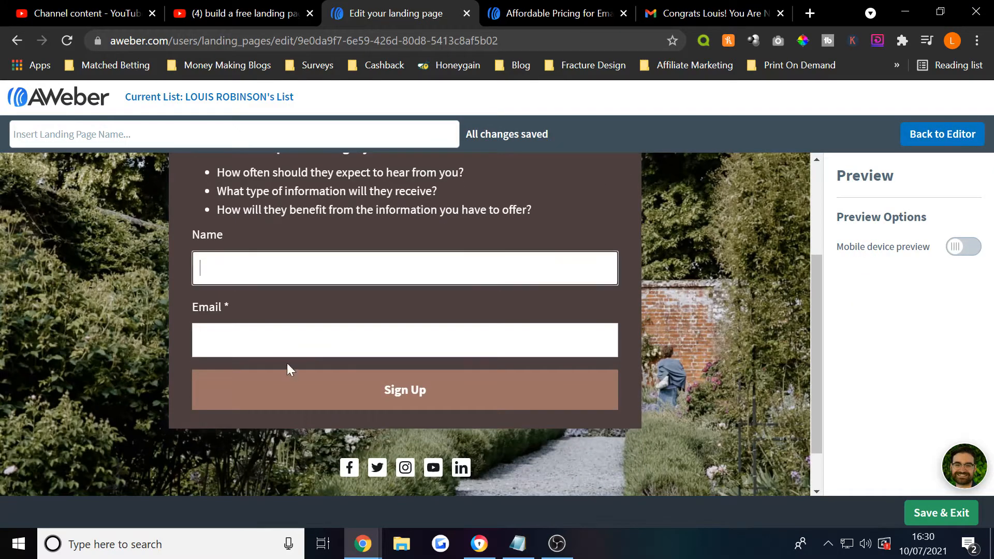
pyautogui.click(280, 348)
pyautogui.click(176, 311)
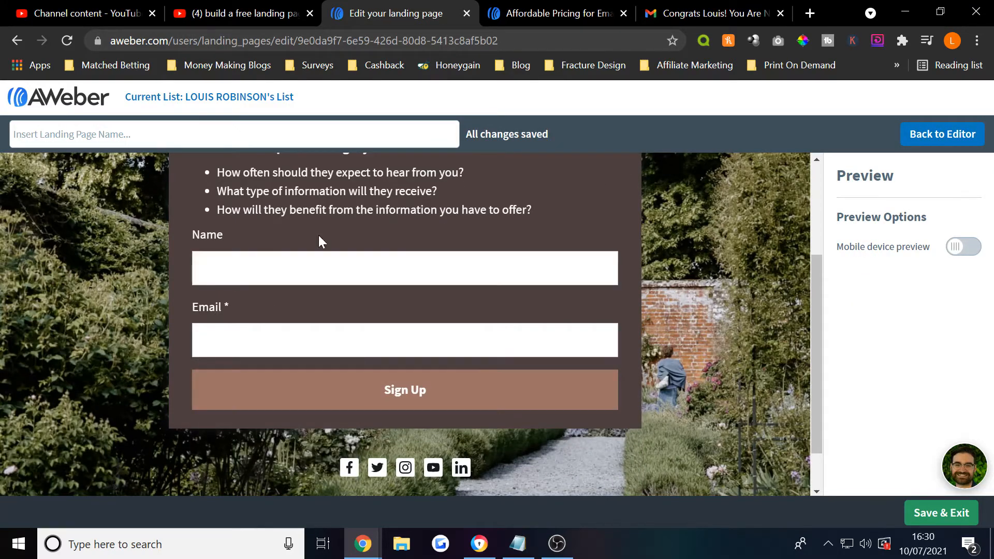
pyautogui.click(445, 393)
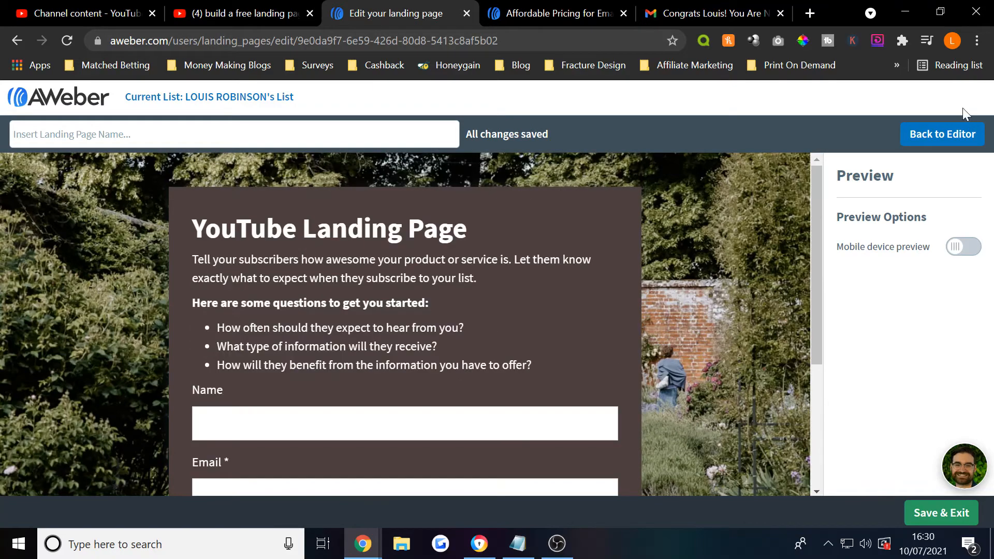
pyautogui.click(948, 134)
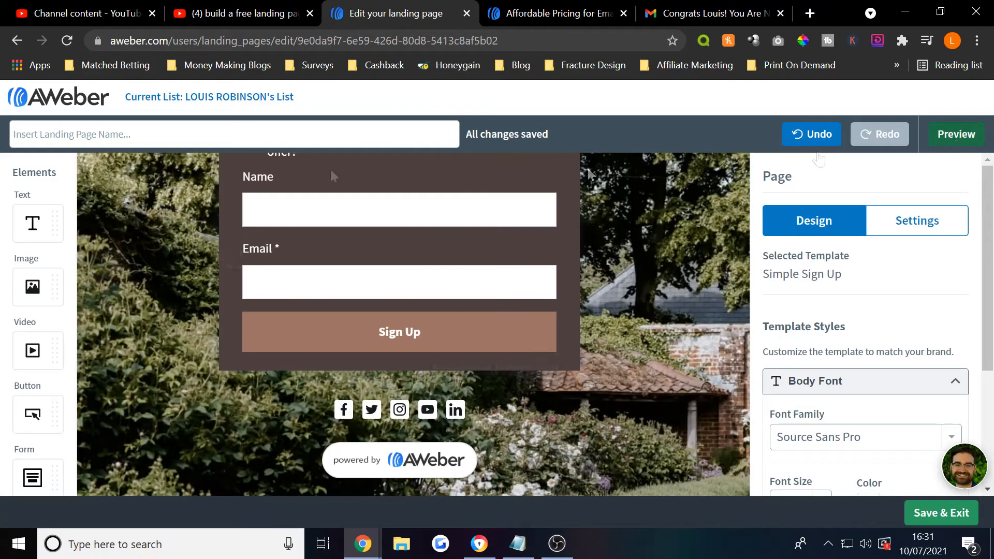
pyautogui.click(70, 110)
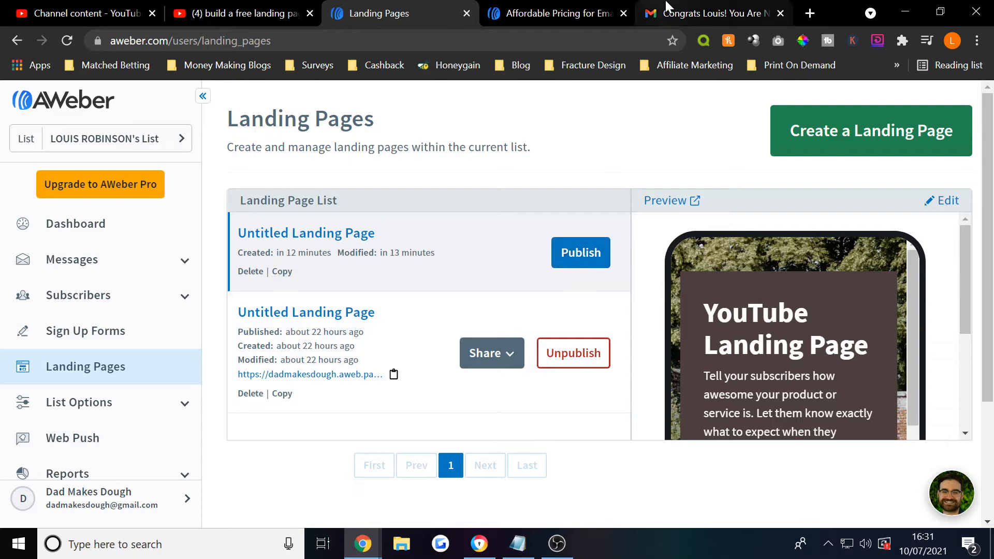
# - Load bit.ly in the Gmail tab, then copy the published landing page's URL
pyautogui.click(704, 14)
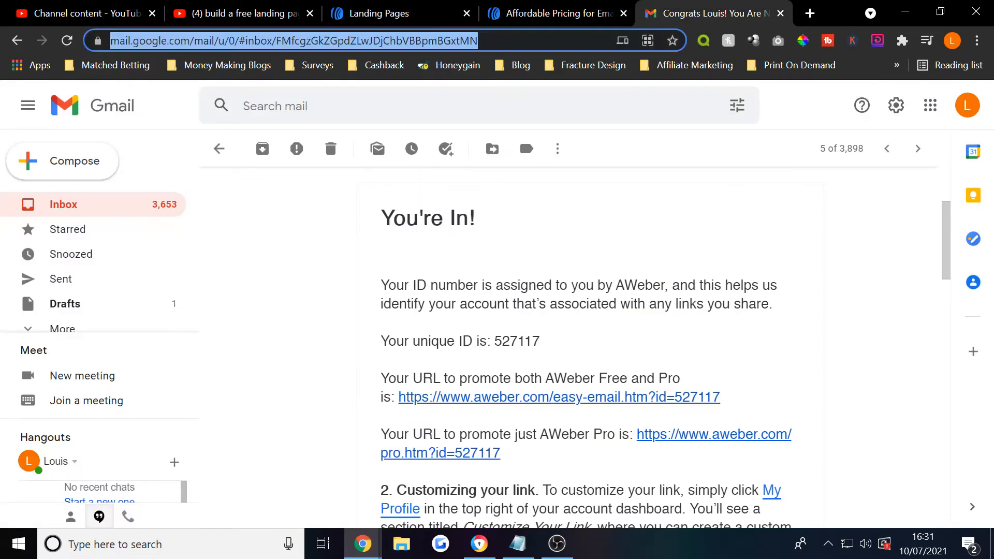
pyautogui.write('bit.ly')
pyautogui.press('Return')
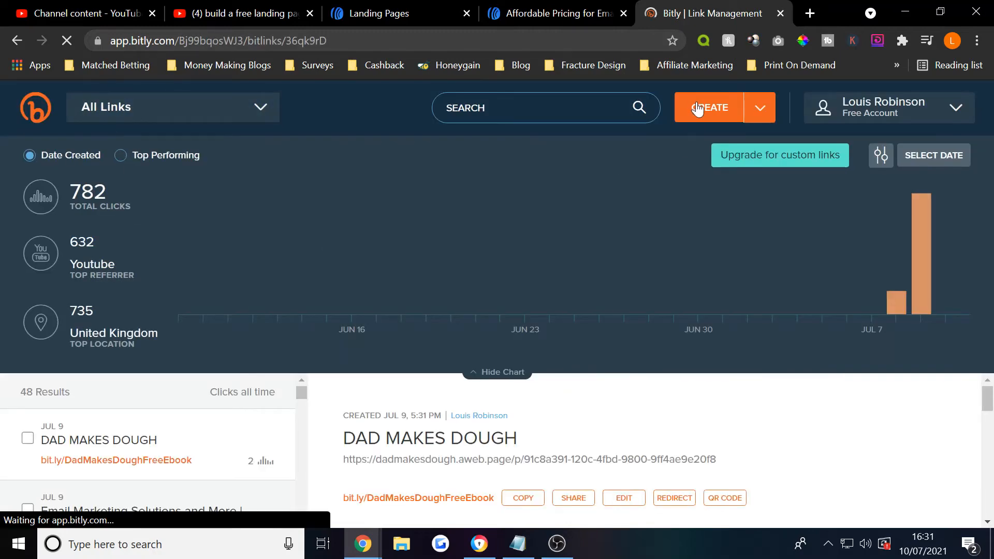
pyautogui.click(697, 109)
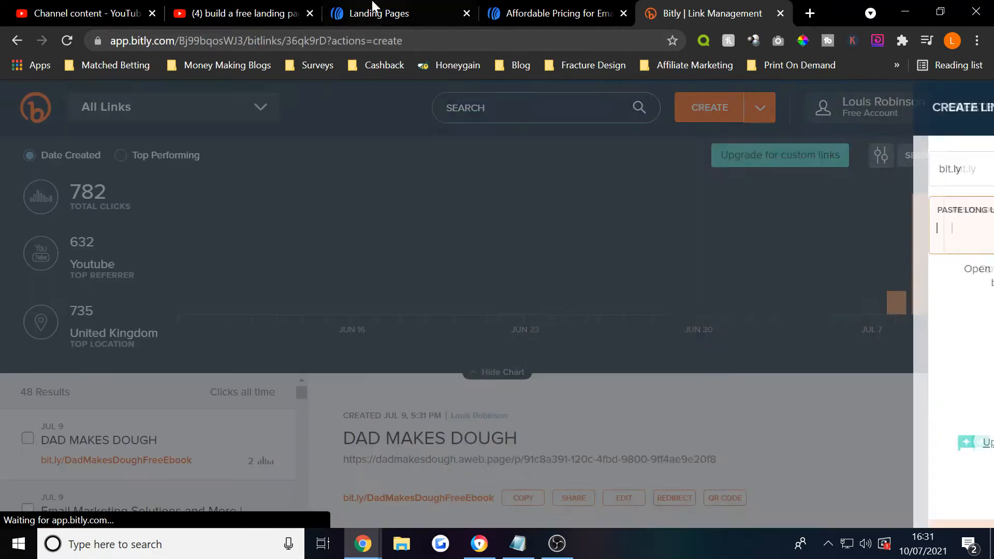
pyautogui.click(375, 13)
pyautogui.click(393, 375)
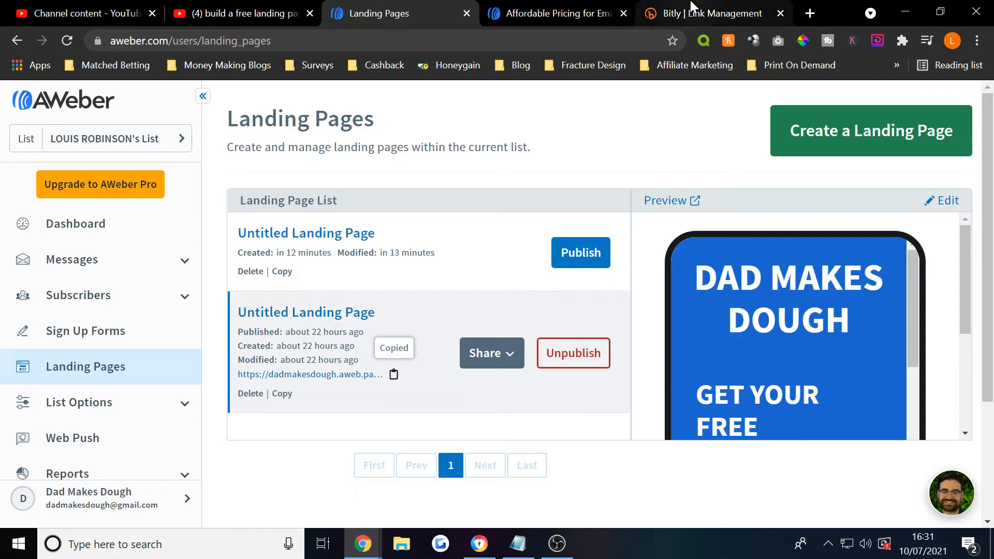
# - Open the published Dad Makes Dough page in a new tab and select part of its address
pyautogui.click(306, 381)
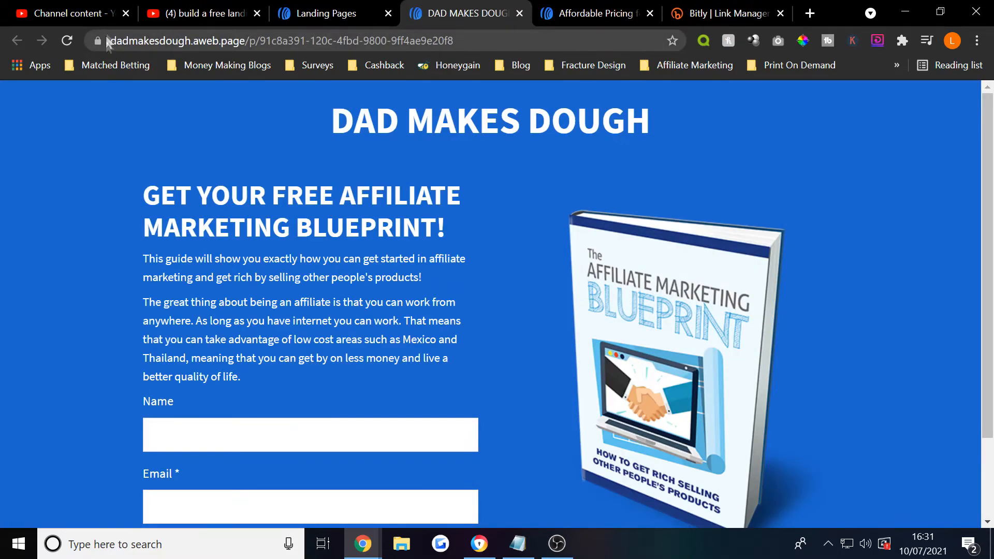
pyautogui.click(119, 41)
pyautogui.click(202, 40)
pyautogui.moveTo(226, 41); pyautogui.dragTo(347, 59)
pyautogui.click(347, 61)
pyautogui.click(280, 42)
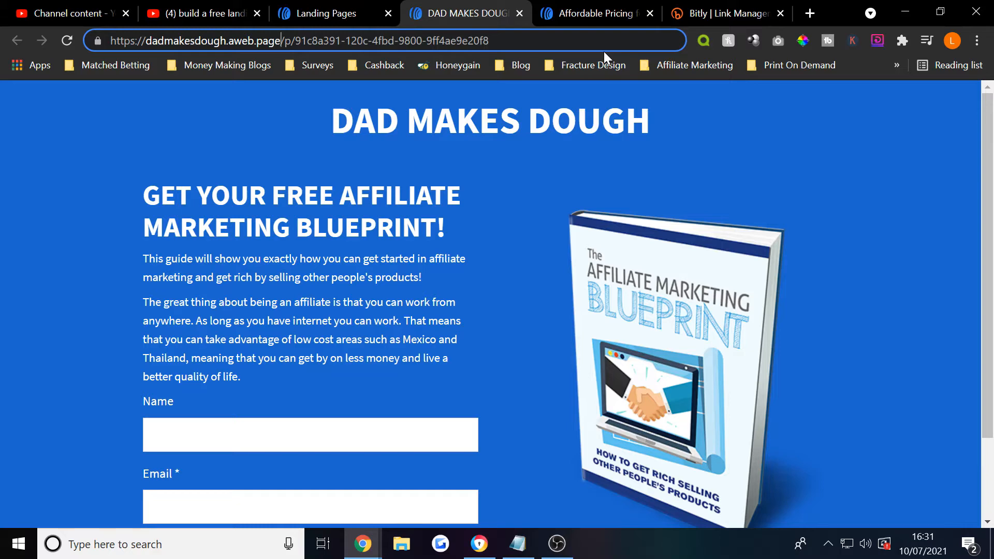
# - In the pricing tab, load google.co.uk and search Google for 'namecheap'
pyautogui.click(596, 13)
pyautogui.click(585, 41)
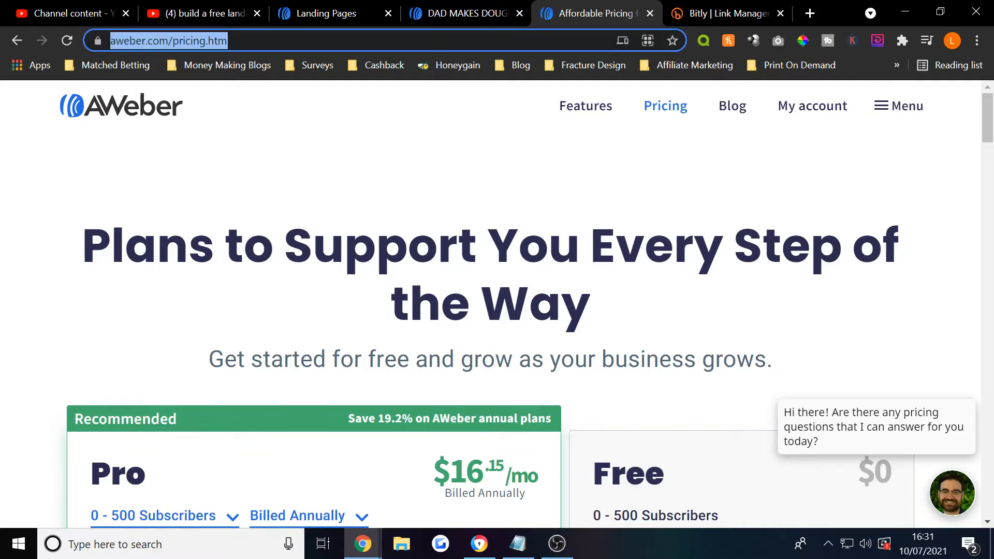
pyautogui.write('googl')
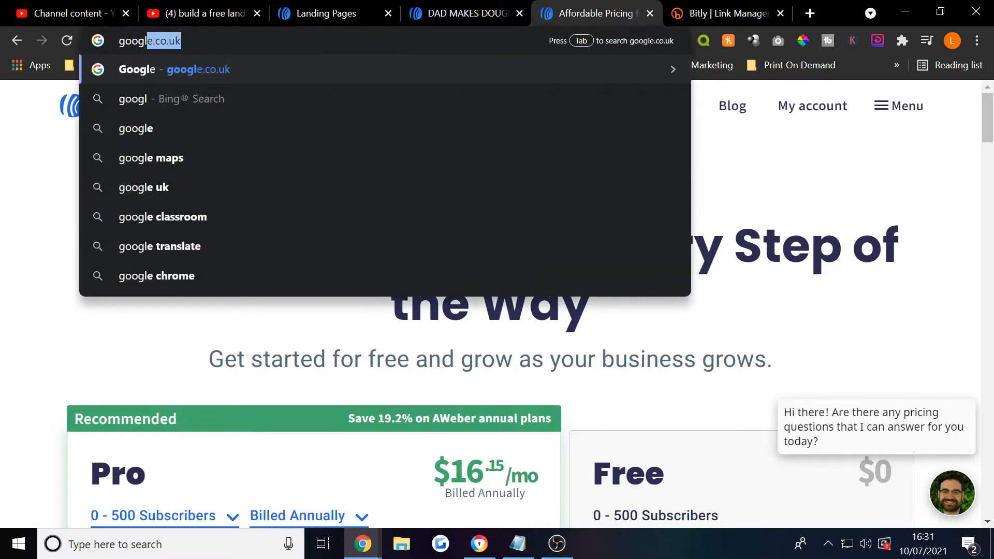
pyautogui.press('Return')
pyautogui.write('namecheap')
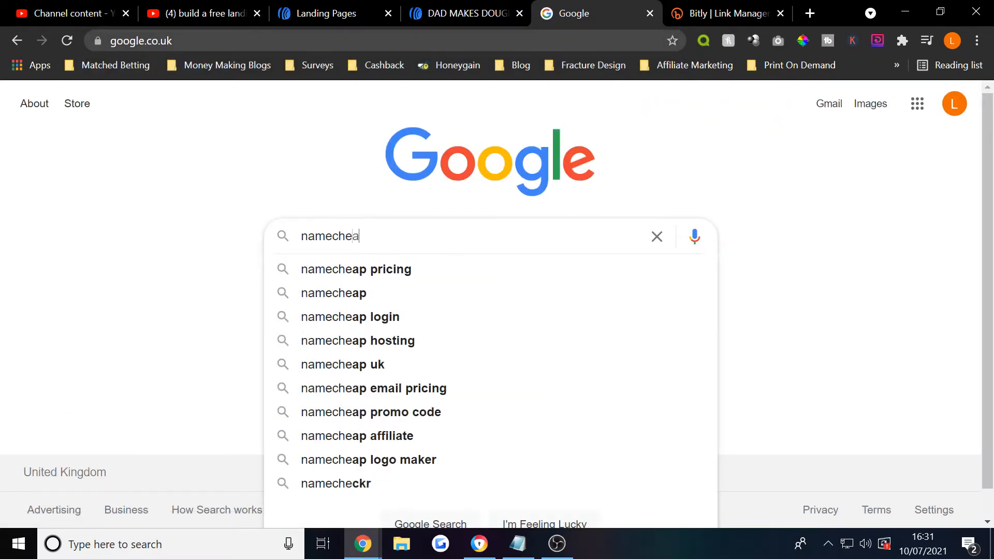
pyautogui.press('Return')
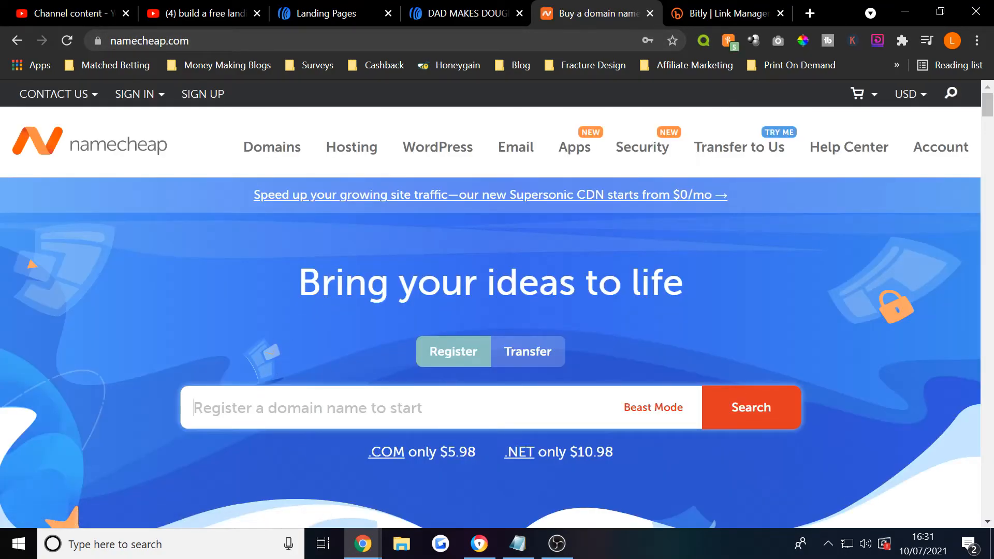
# - Check youtubeaffmark1 on Namecheap and compare prices for .com (£6.42/yr), .watch, .net and others
pyautogui.write('youtubeaffmark1')
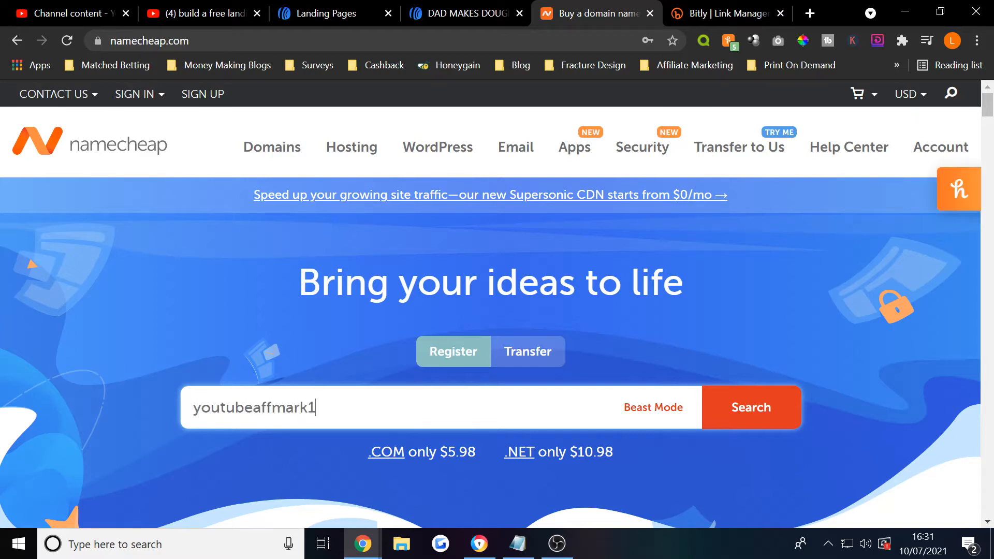
pyautogui.click(744, 417)
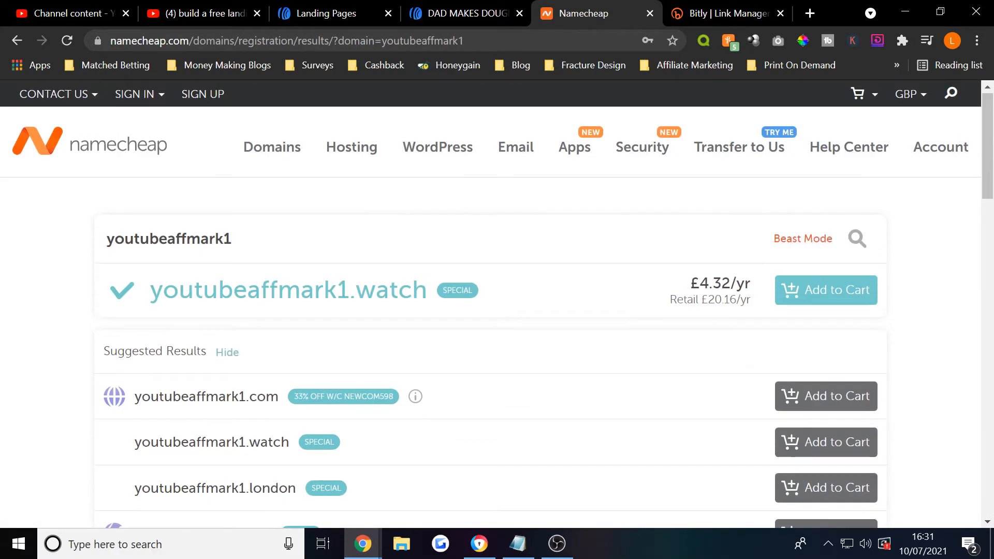
pyautogui.scroll(-2, 657, 359)
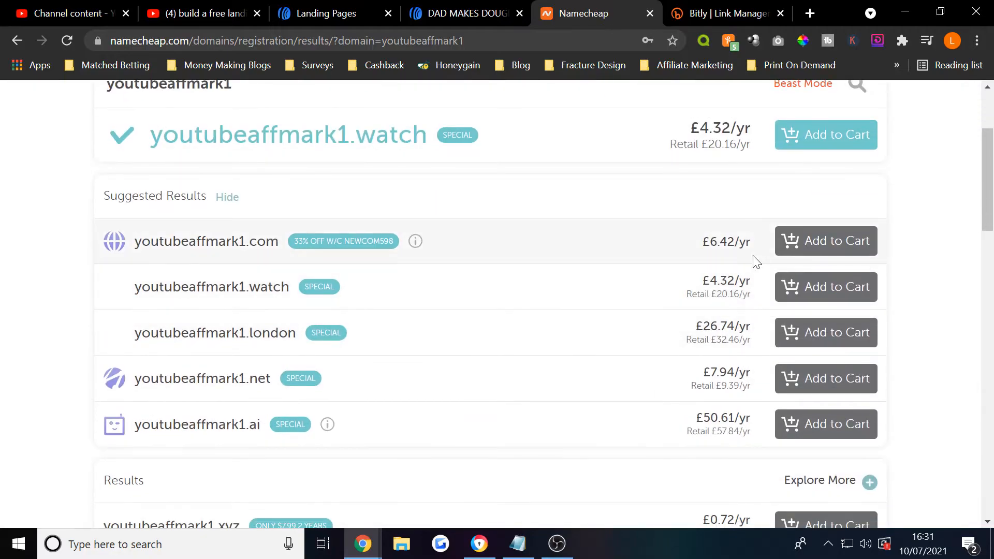
pyautogui.scroll(-3, 686, 413)
pyautogui.moveTo(150, 361); pyautogui.dragTo(344, 371)
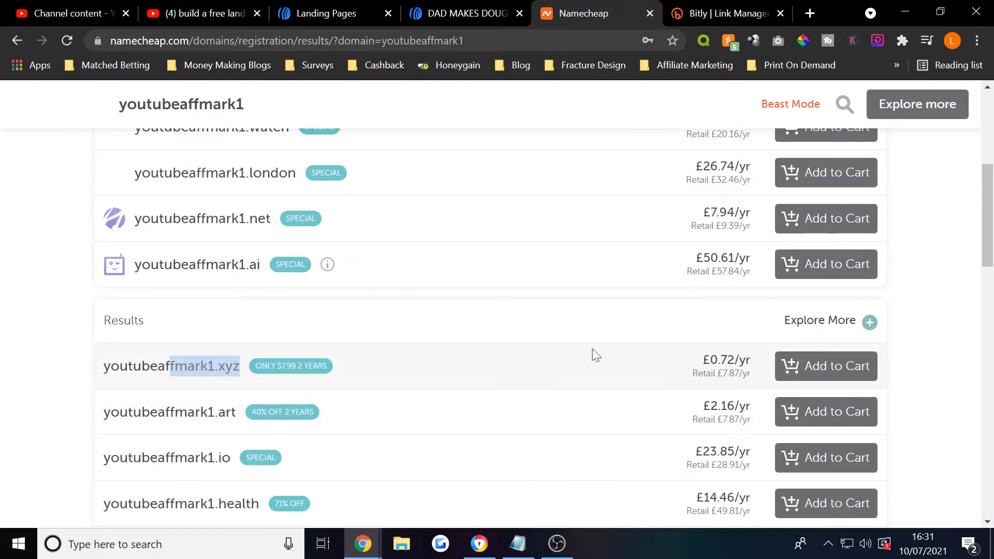
pyautogui.scroll(3, 340, 375)
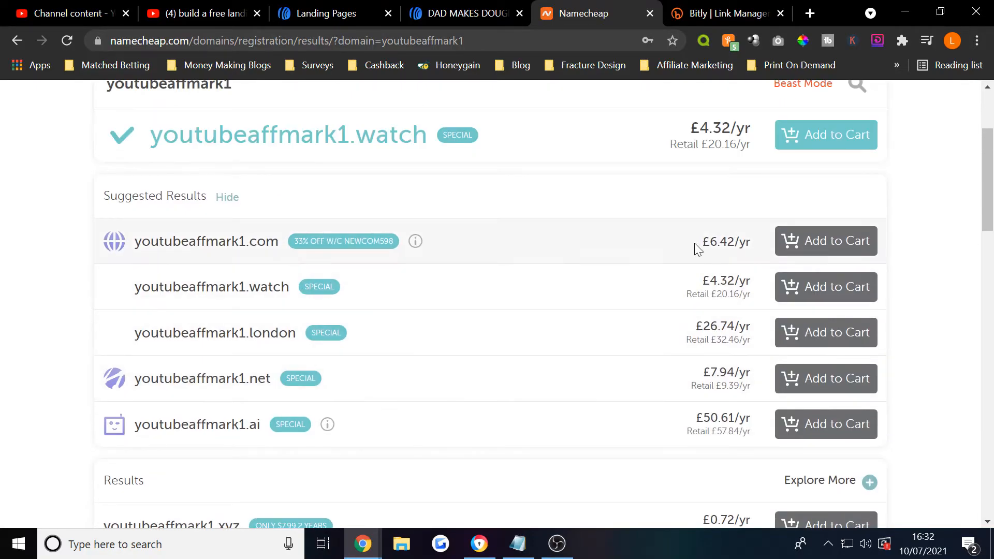
pyautogui.scroll(2, 678, 271)
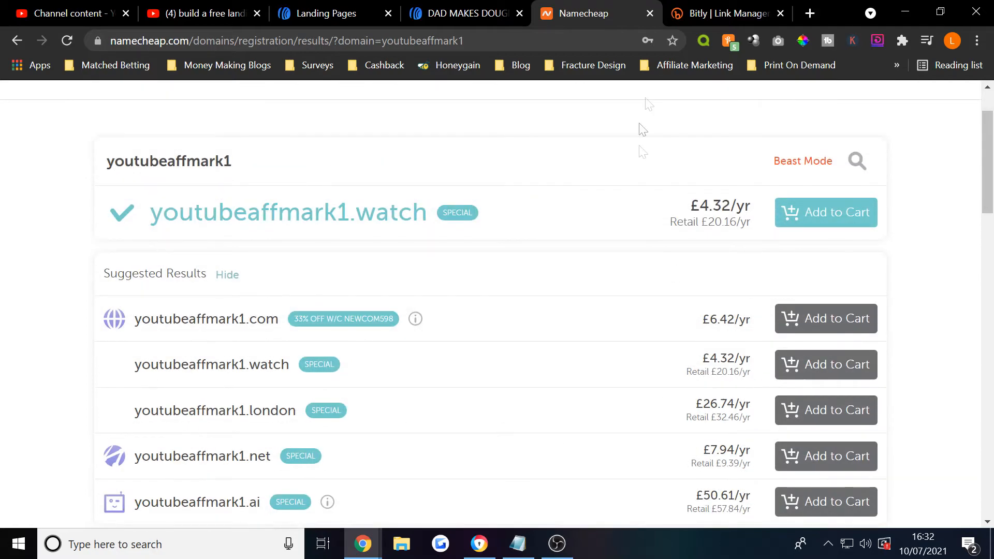
pyautogui.click(678, 6)
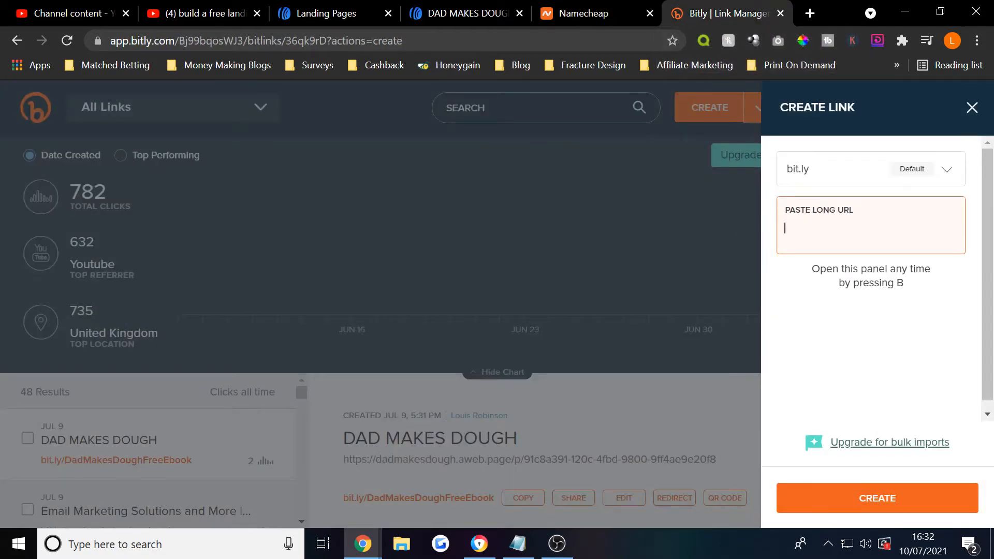
# - Shorten the landing page URL in Bitly to bit.ly/DadMakesDoughFreeEbook and copy it
pyautogui.hotkey('ctrl', 'v')
pyautogui.click(850, 487)
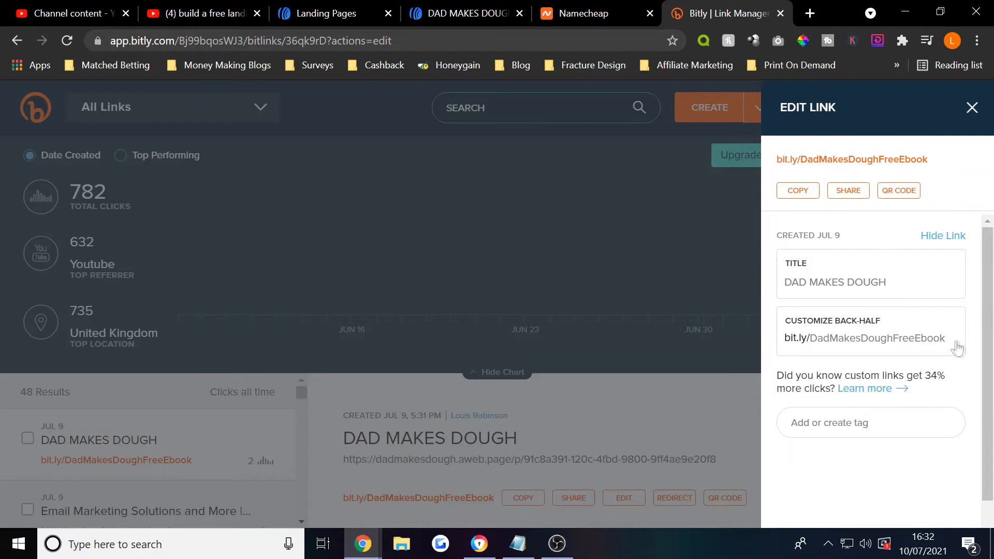
pyautogui.moveTo(956, 348); pyautogui.dragTo(809, 352)
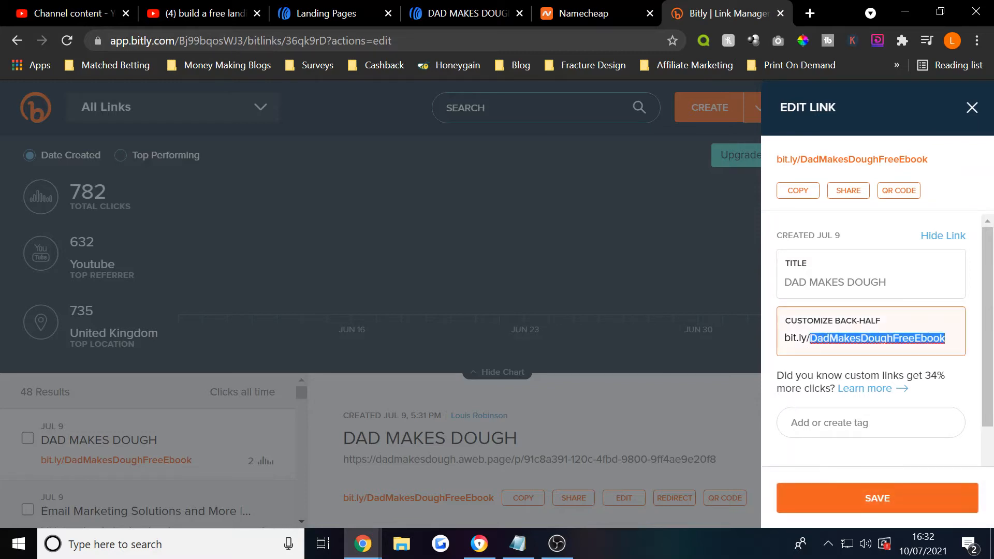
pyautogui.click(798, 191)
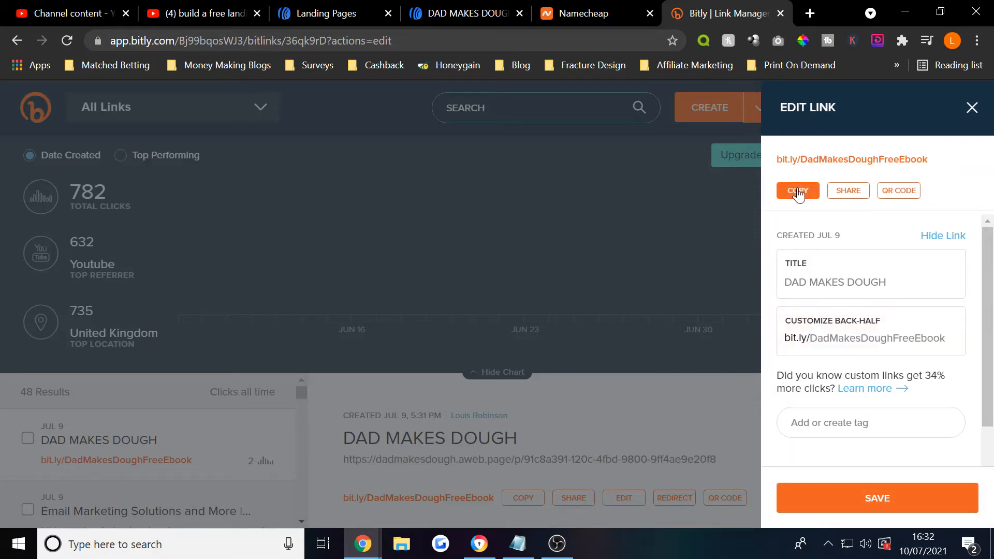
# - Load the bit.ly/DadMakesDoughFreeEbook short link in a new browser tab
pyautogui.click(806, 13)
pyautogui.hotkey('ctrl', 'v')
pyautogui.press('Return')
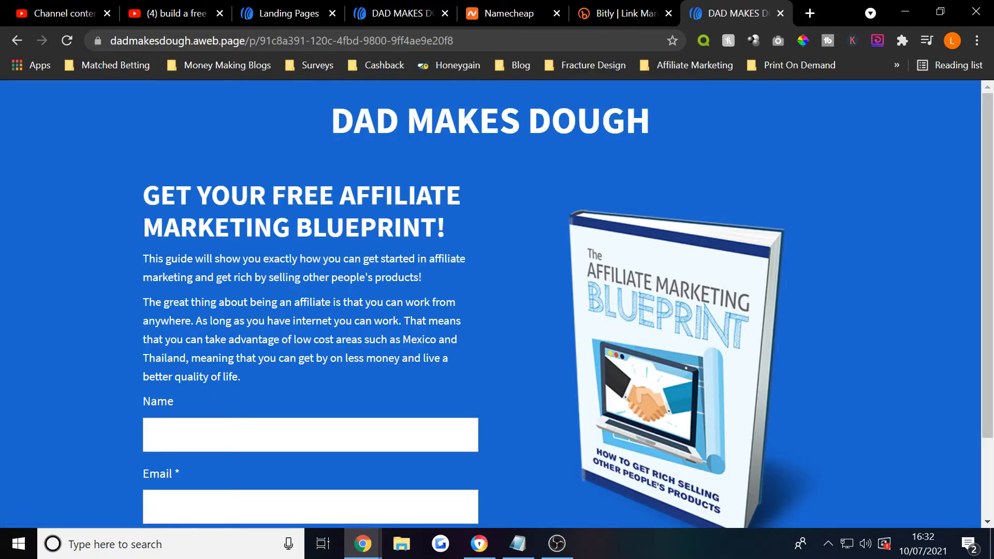
# - Confirm the short link shows the landing page, then view Subscribers with two Pending sign-ups
pyautogui.scroll(-2, 344, 487)
pyautogui.scroll(2, 344, 486)
pyautogui.click(263, 7)
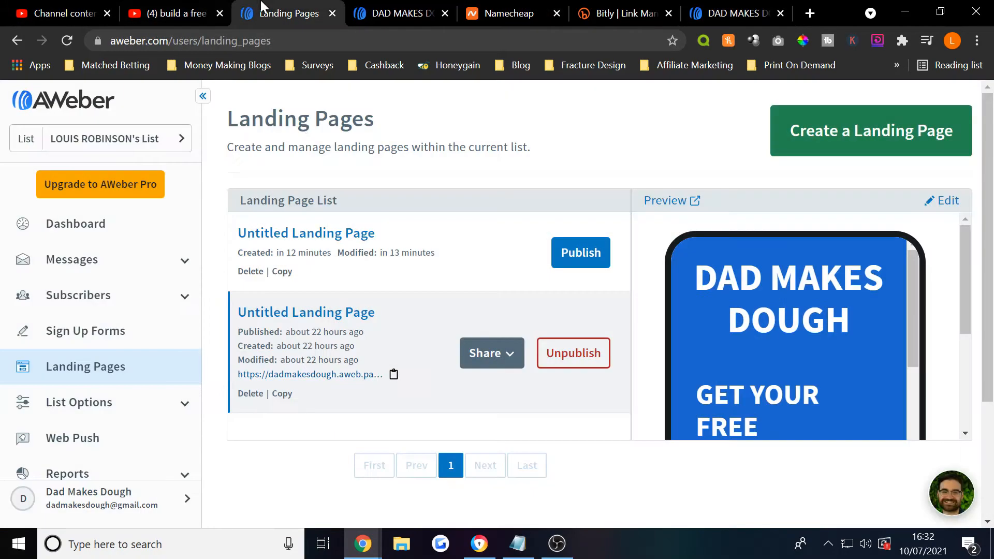
pyautogui.click(100, 304)
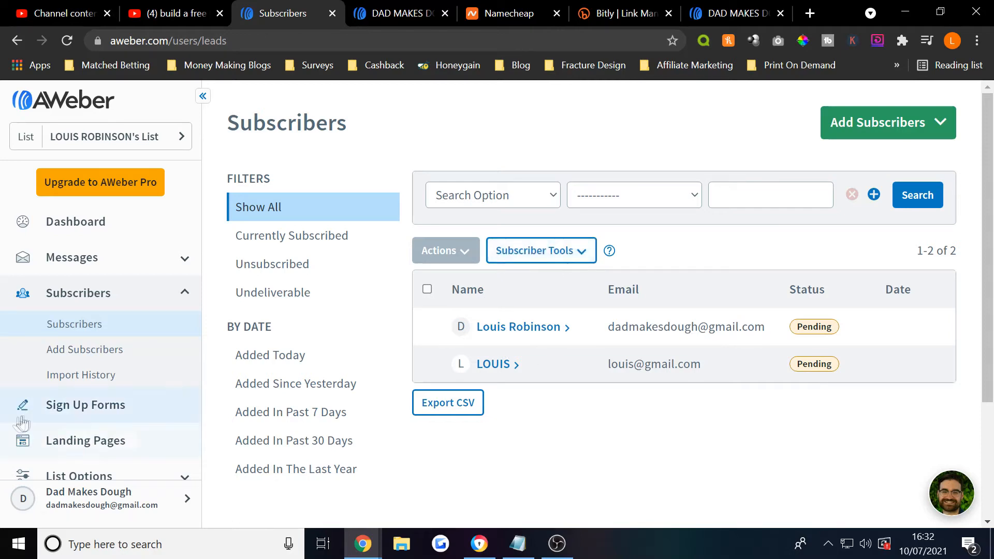
# - Look through the List Settings page and the account Dashboard
pyautogui.scroll(-2, 78, 310)
pyautogui.click(94, 415)
pyautogui.scroll(-2, 94, 417)
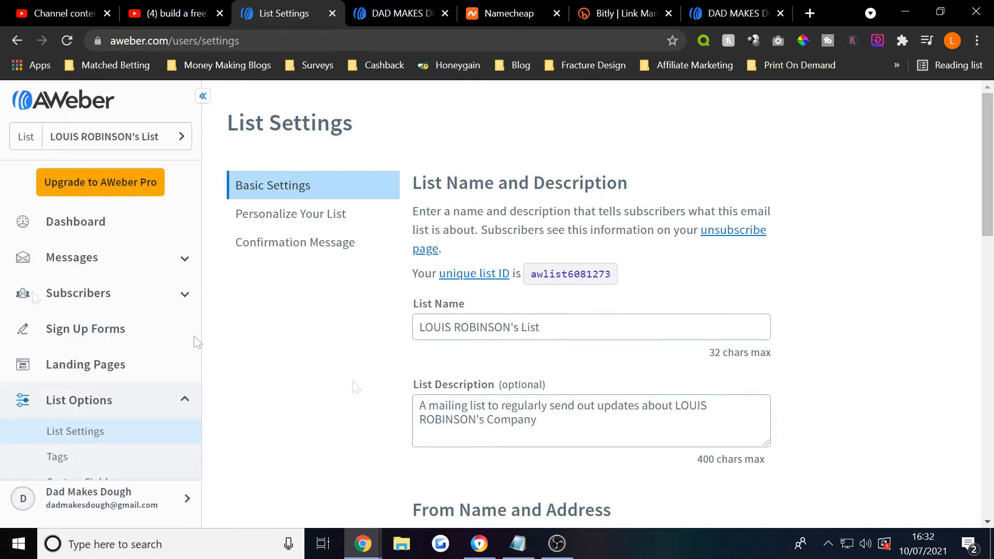
pyautogui.click(119, 244)
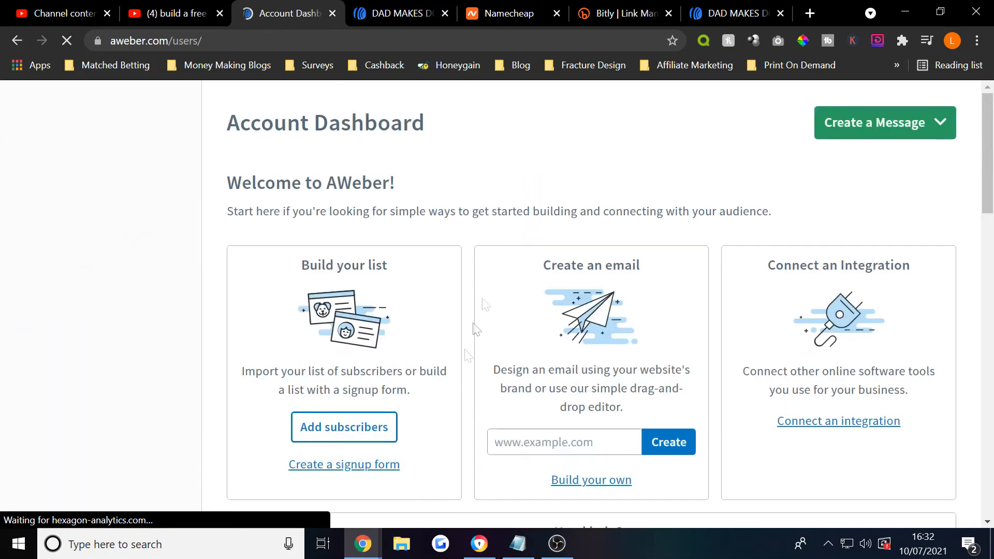
pyautogui.scroll(-1, 300, 422)
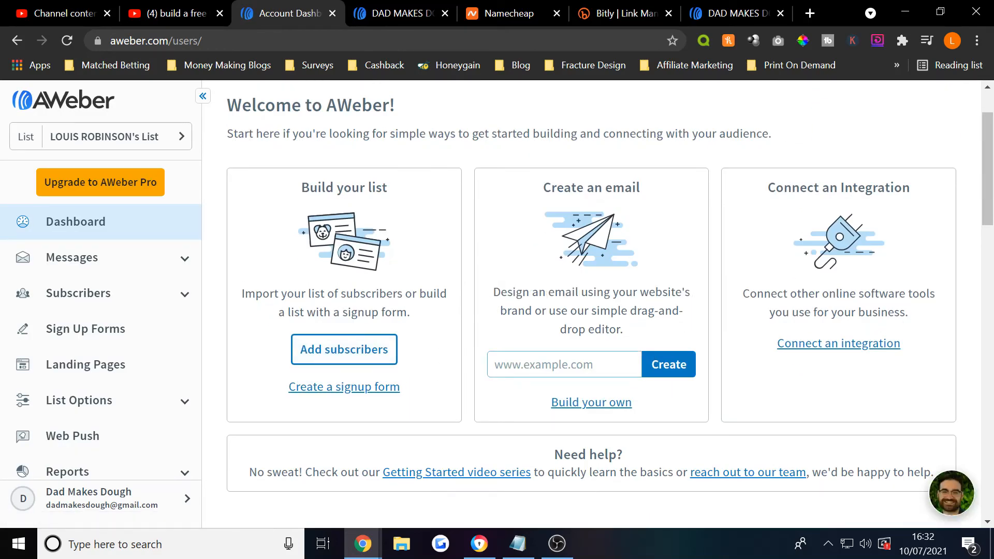
pyautogui.scroll(-6, 575, 345)
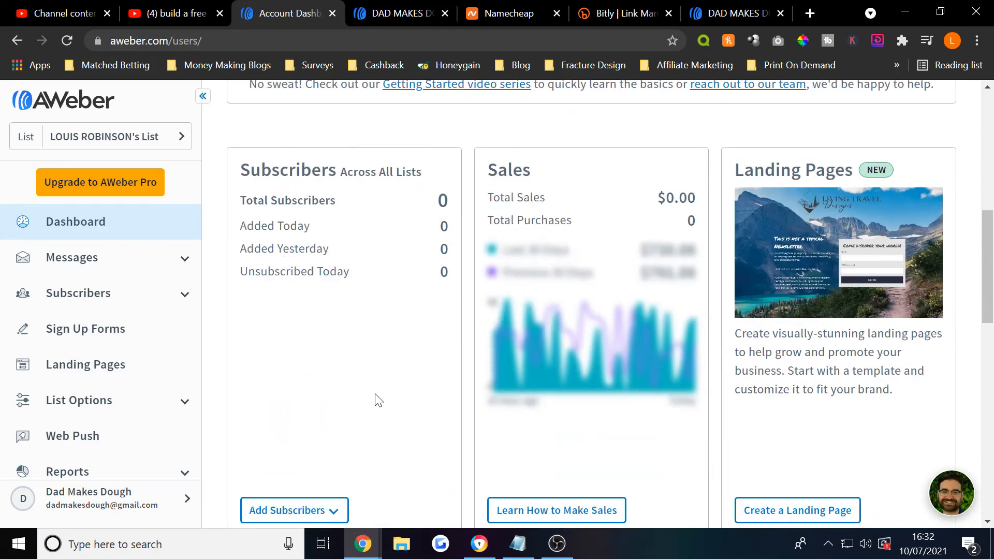
pyautogui.scroll(8, 377, 402)
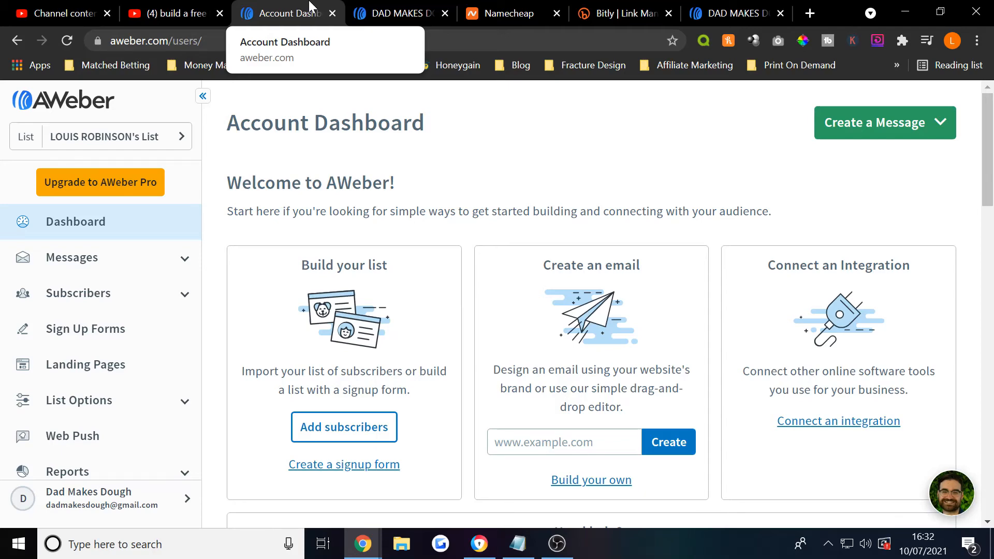
# - View the live landing page, then go to the AWeber home page from the sign-up window
pyautogui.click(401, 13)
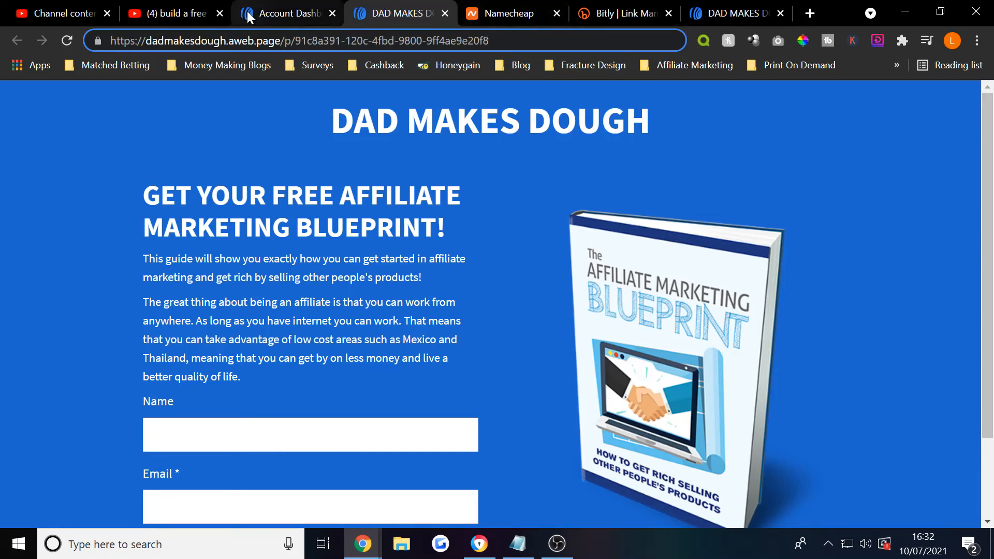
pyautogui.click(279, 15)
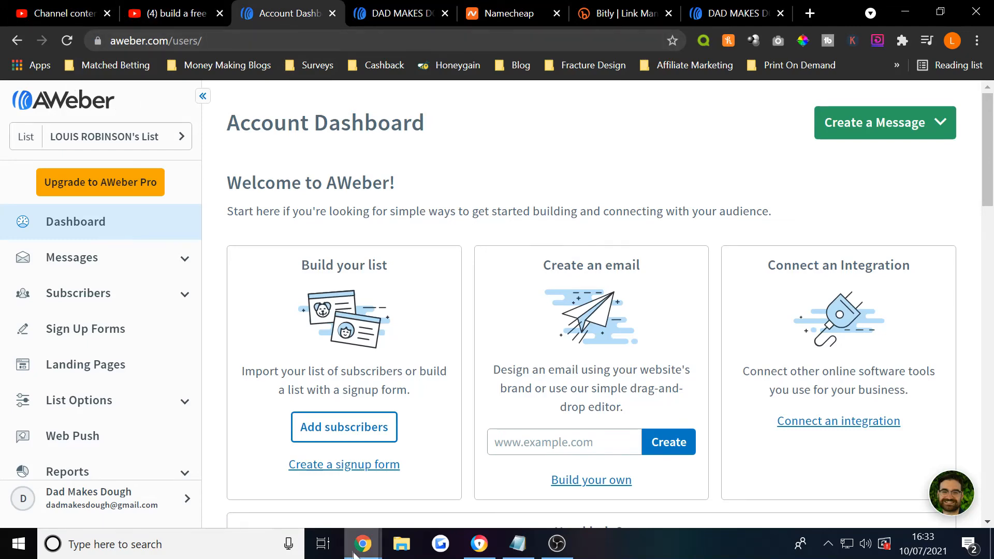
pyautogui.moveTo(362, 544)
pyautogui.click(533, 472)
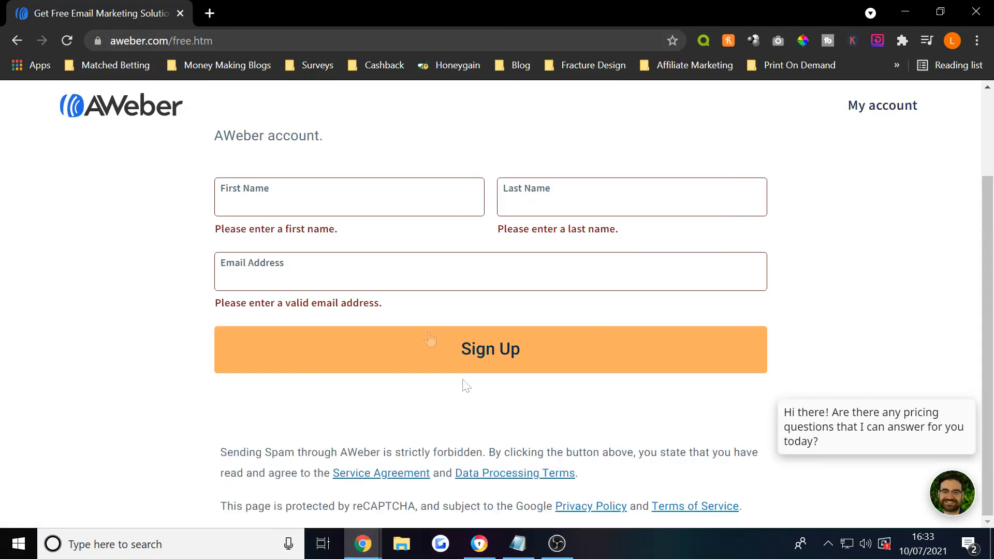
pyautogui.click(120, 106)
# - Scroll to the 'Get started for free today' form and try the First and Last Name fields
pyautogui.scroll(-7, 440, 290)
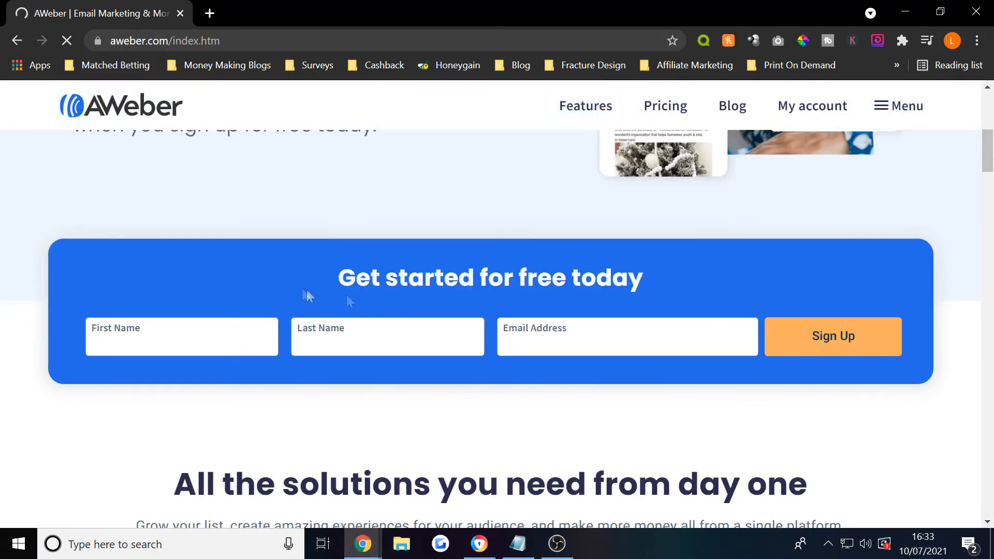
pyautogui.click(215, 337)
pyautogui.click(388, 338)
pyautogui.click(466, 446)
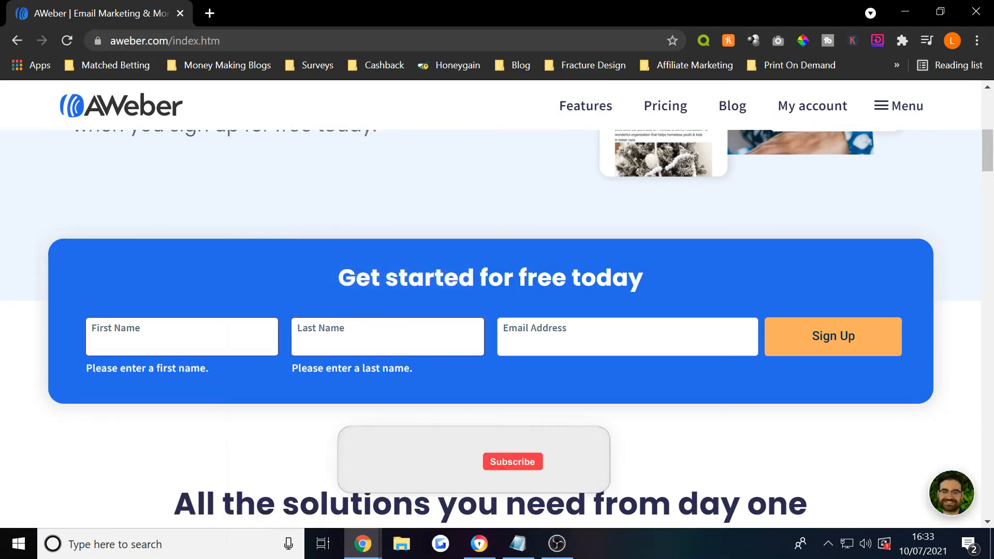